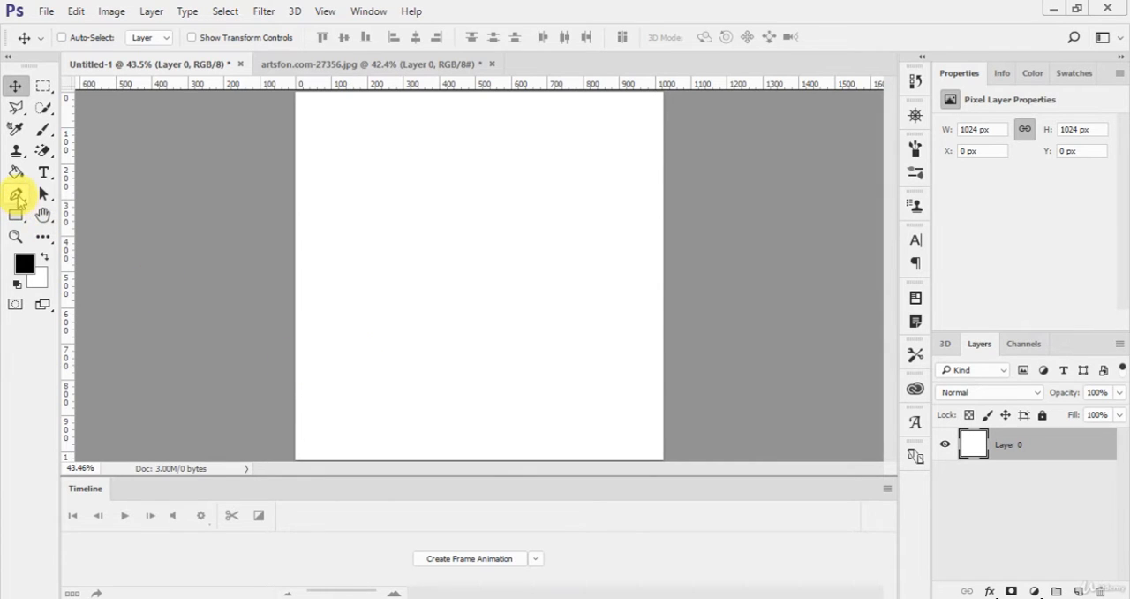
Step: Draw a closed six-point path across the canvas with the Pen tool and convert it into a shape about 858 by 536 px
click(16, 196)
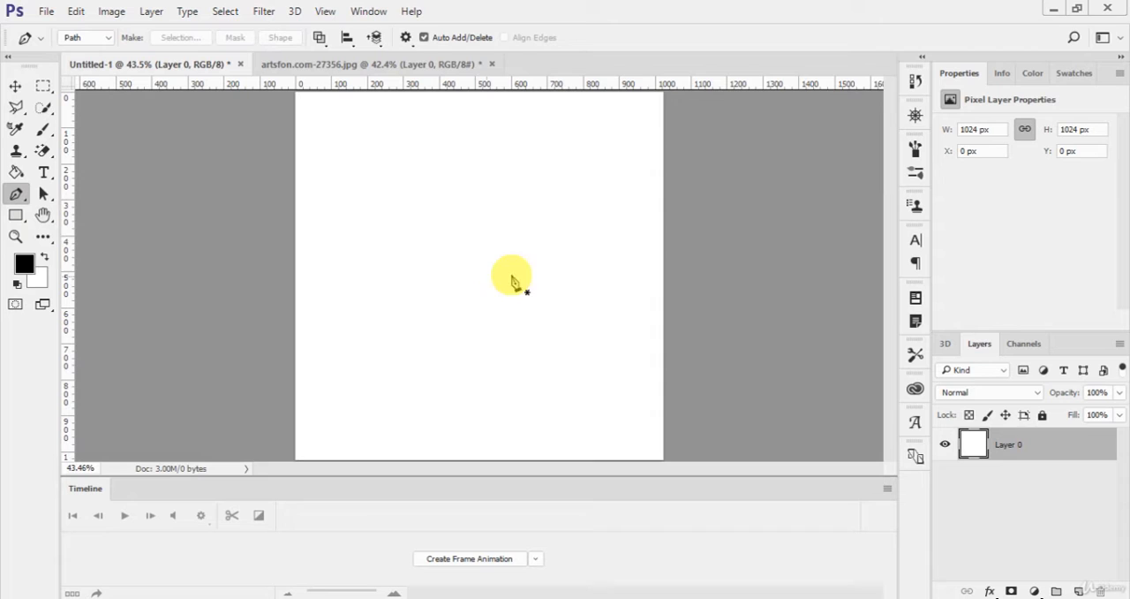
click(373, 183)
click(585, 187)
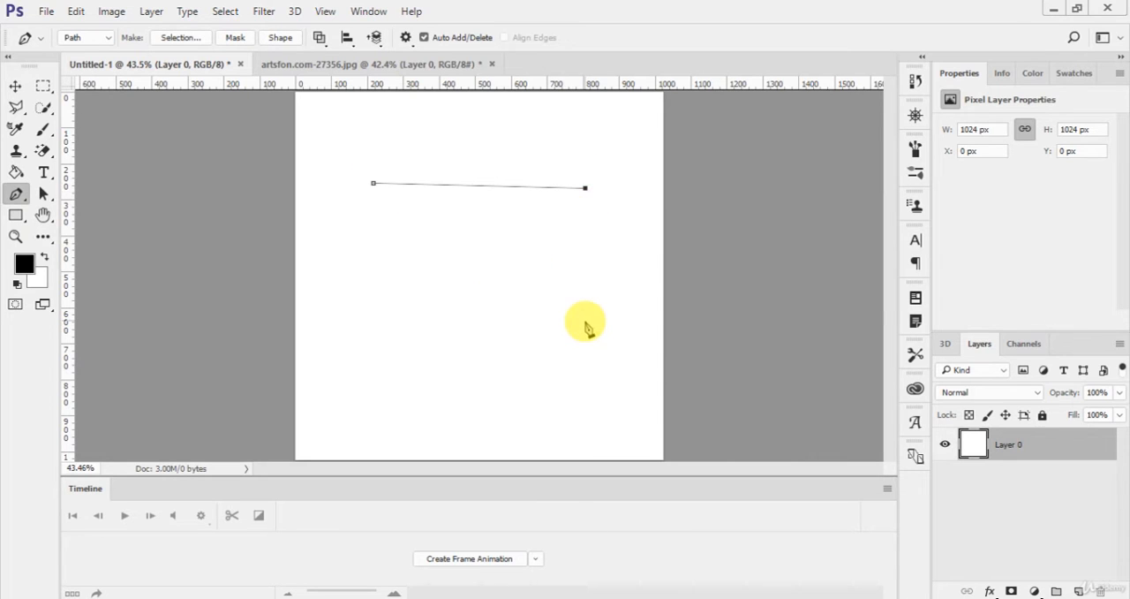
click(625, 263)
click(600, 375)
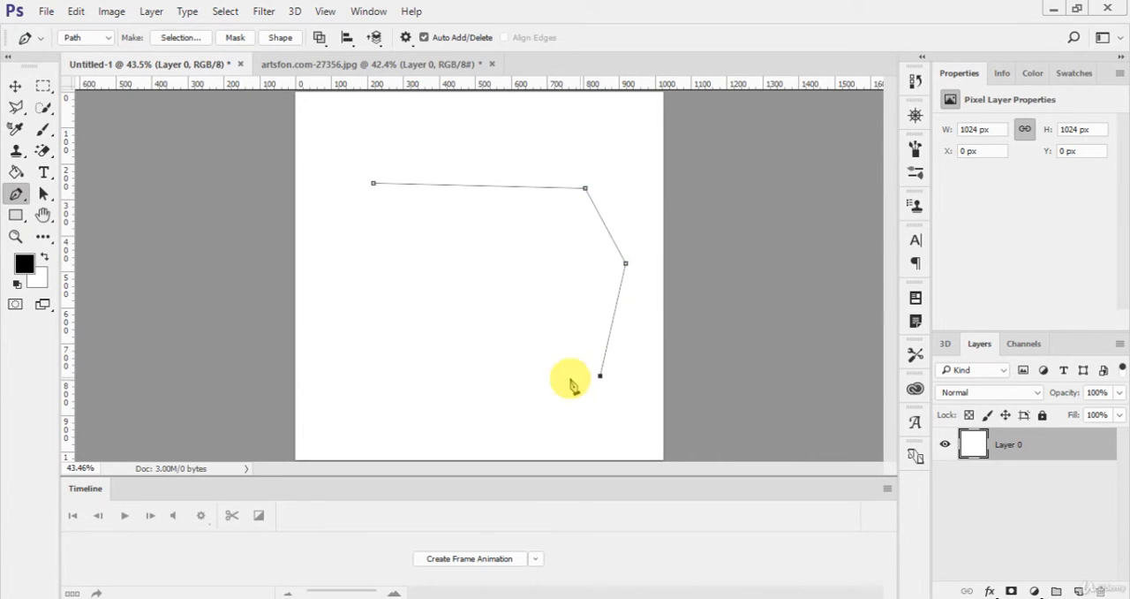
click(394, 375)
click(317, 283)
click(373, 183)
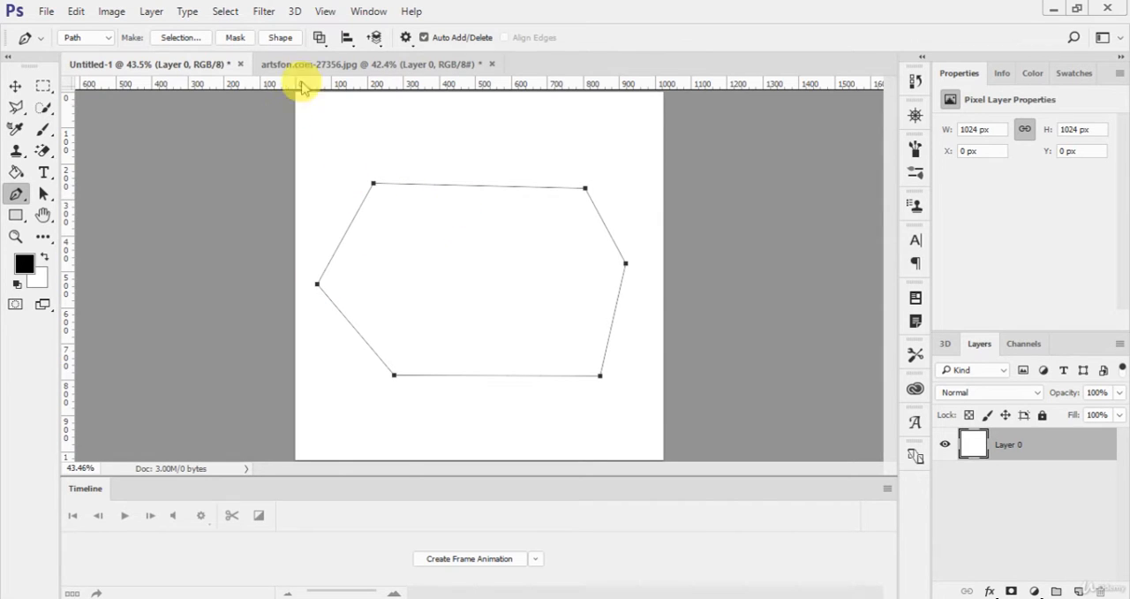
click(280, 38)
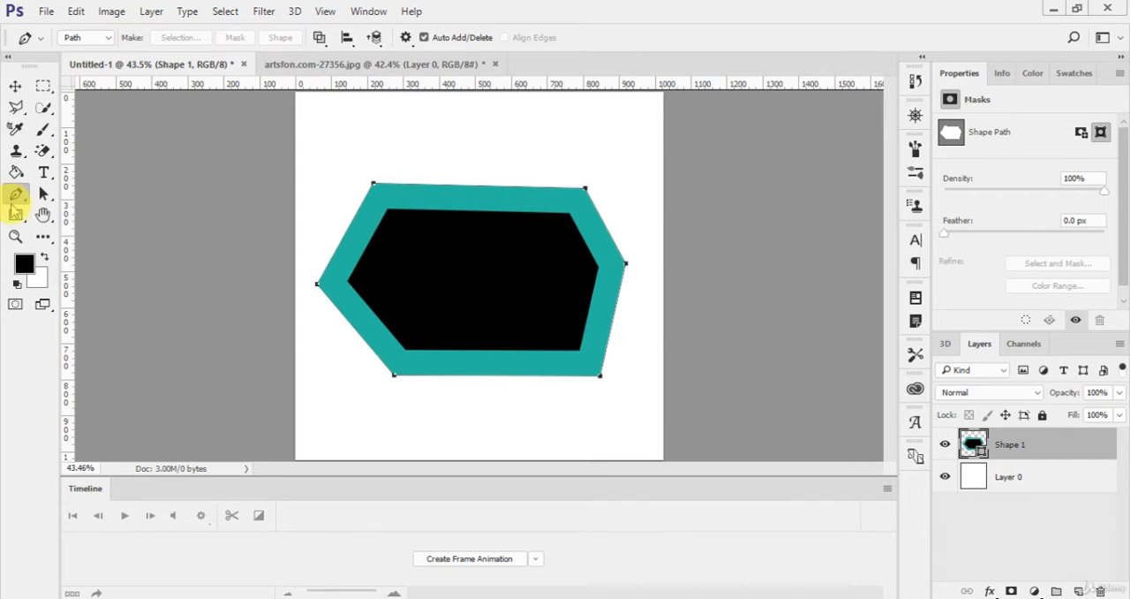
Step: Remove the polygon shape's fill and reduce its solid stroke width to about 23.79 px
click(15, 214)
click(154, 39)
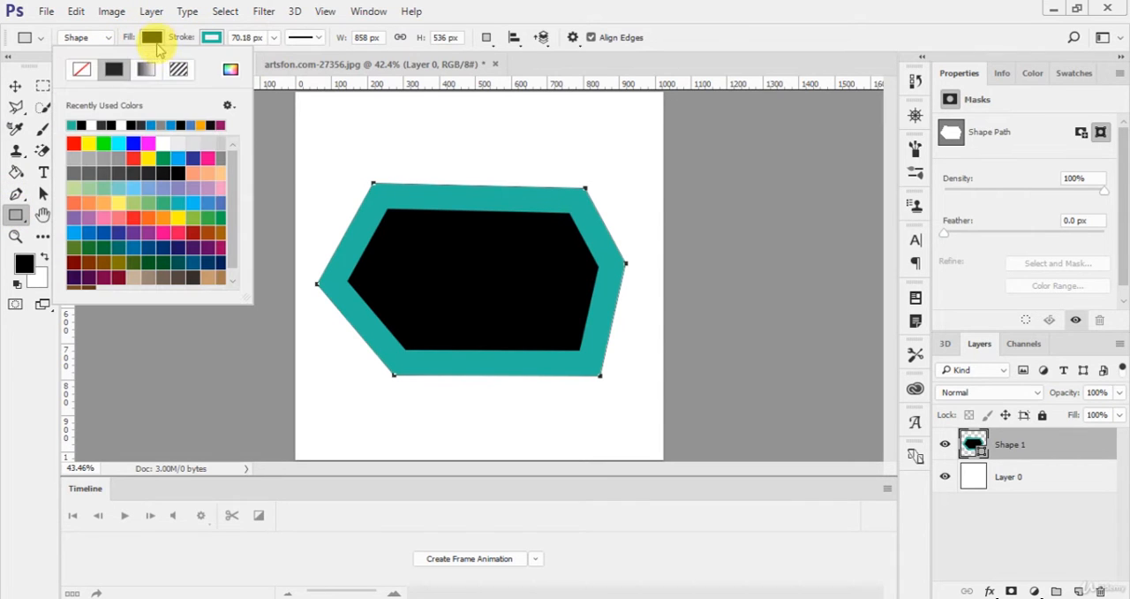
click(82, 69)
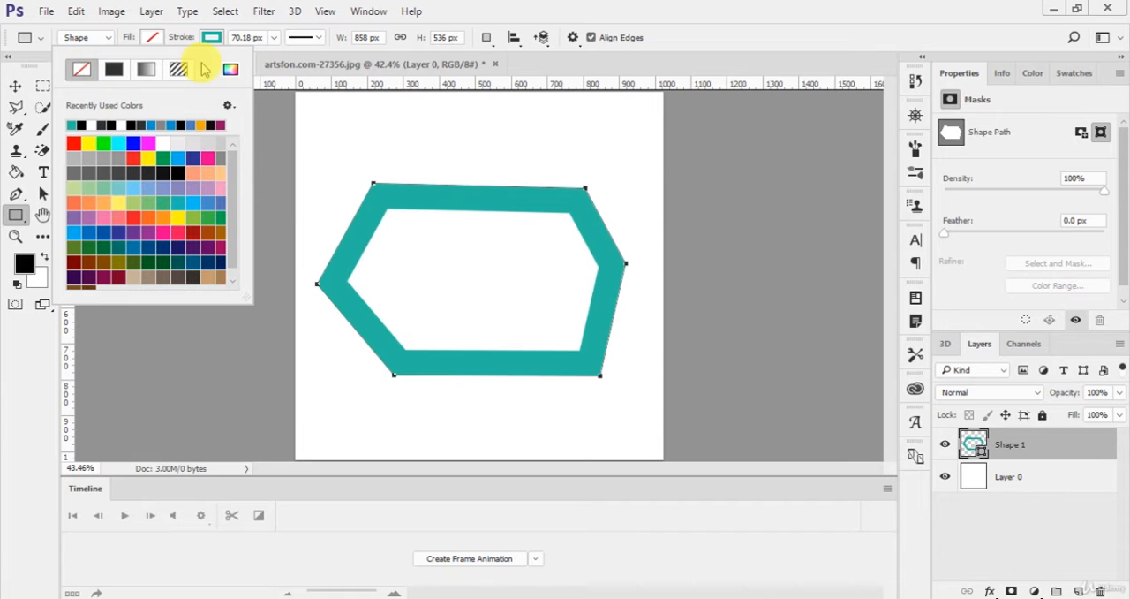
click(318, 39)
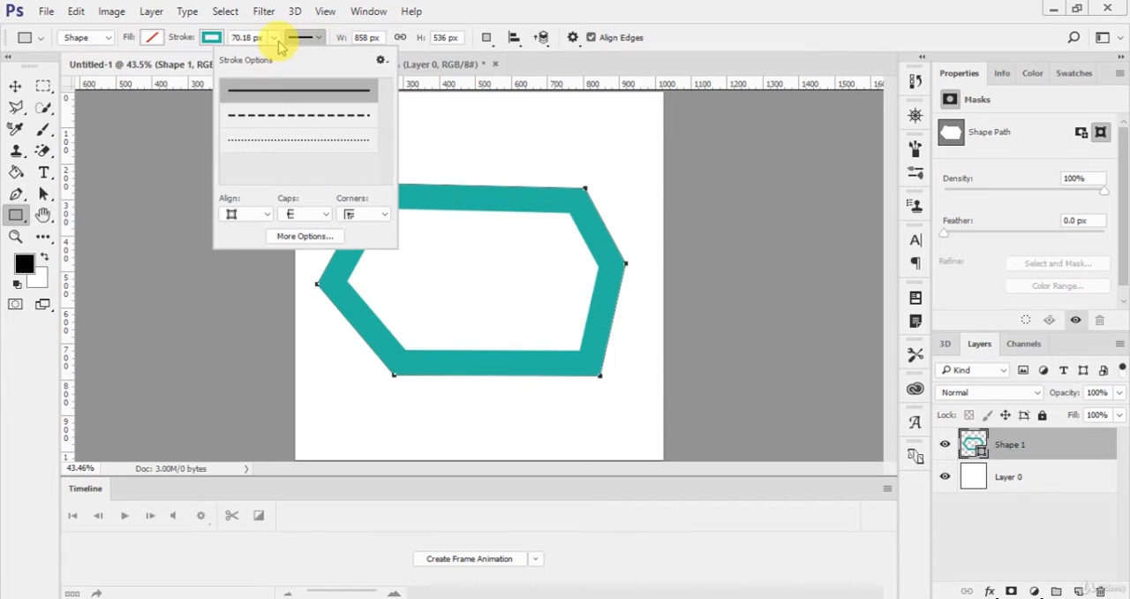
click(275, 39)
drag(252, 58, 261, 64)
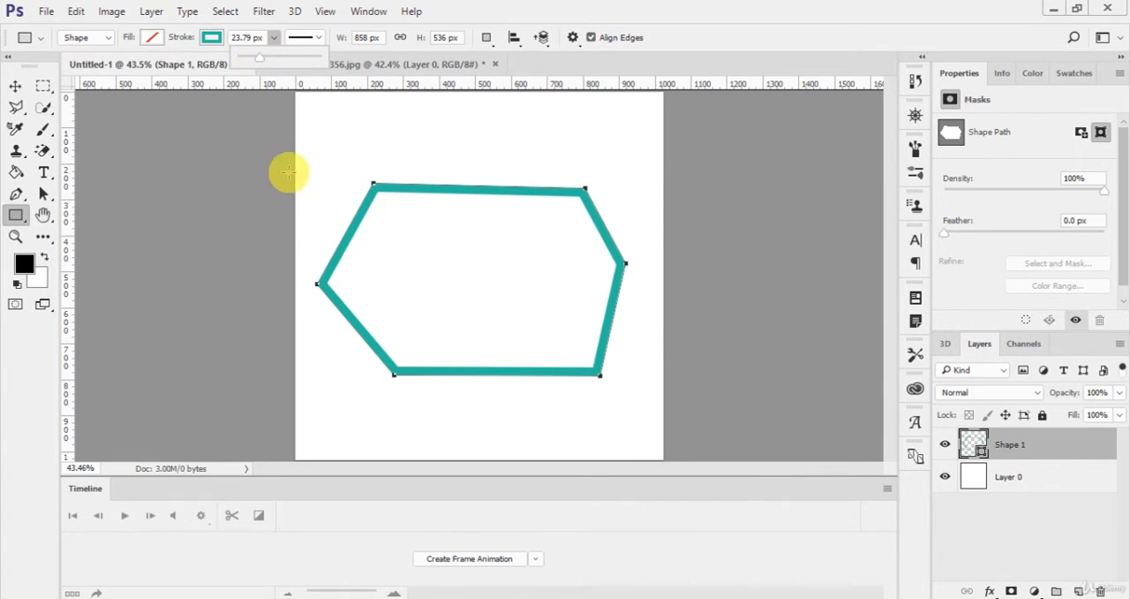
Step: Change the polygon's stroke to a near-black swatch and switch to the Move tool
click(213, 37)
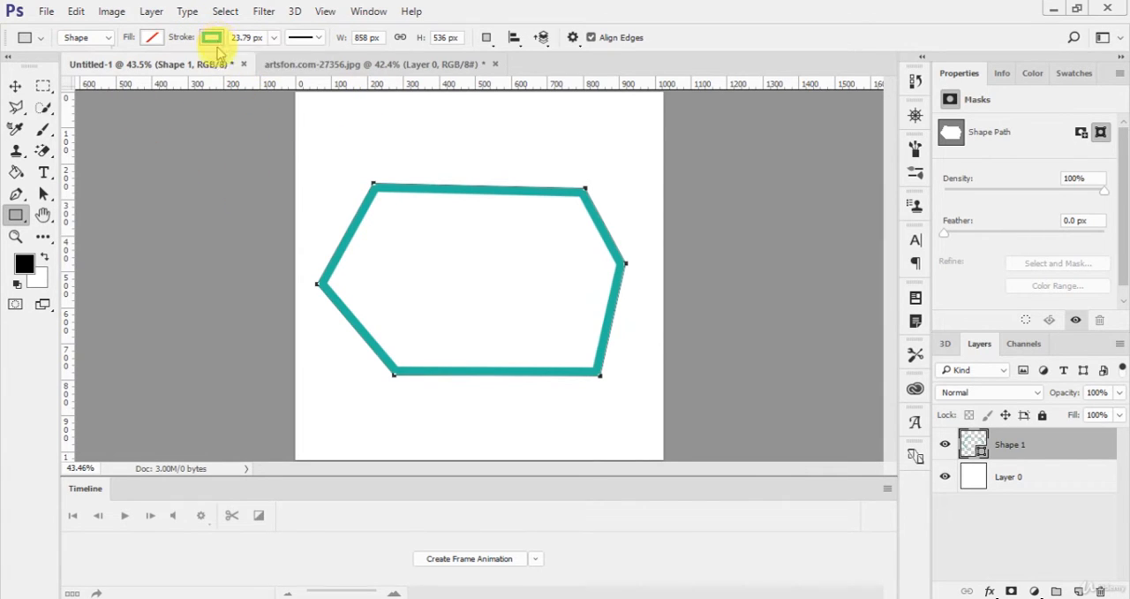
click(241, 172)
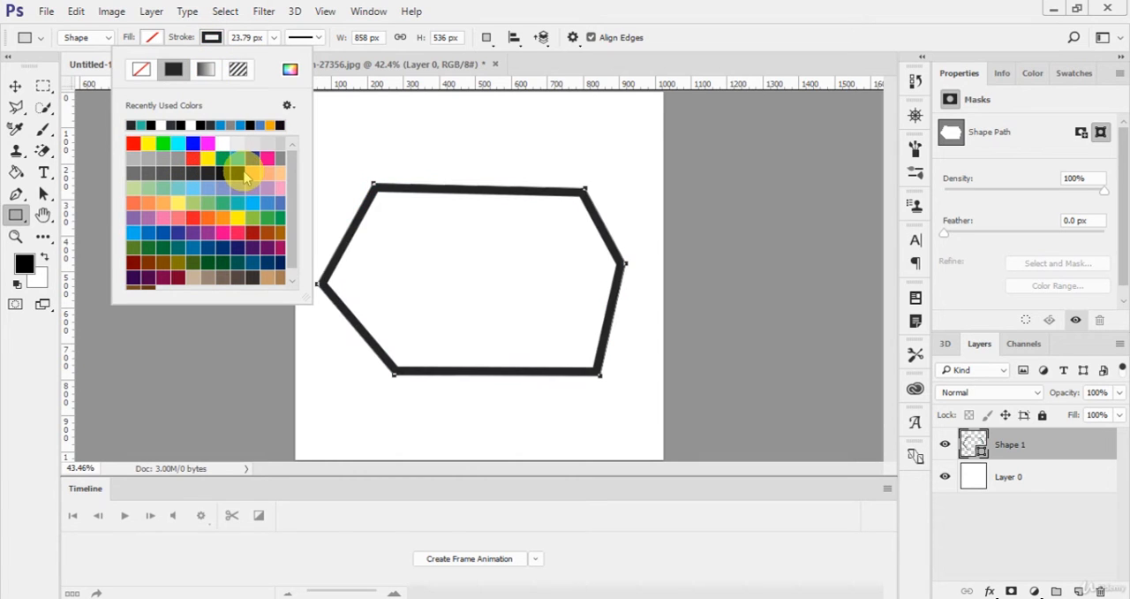
key(Return)
key(v)
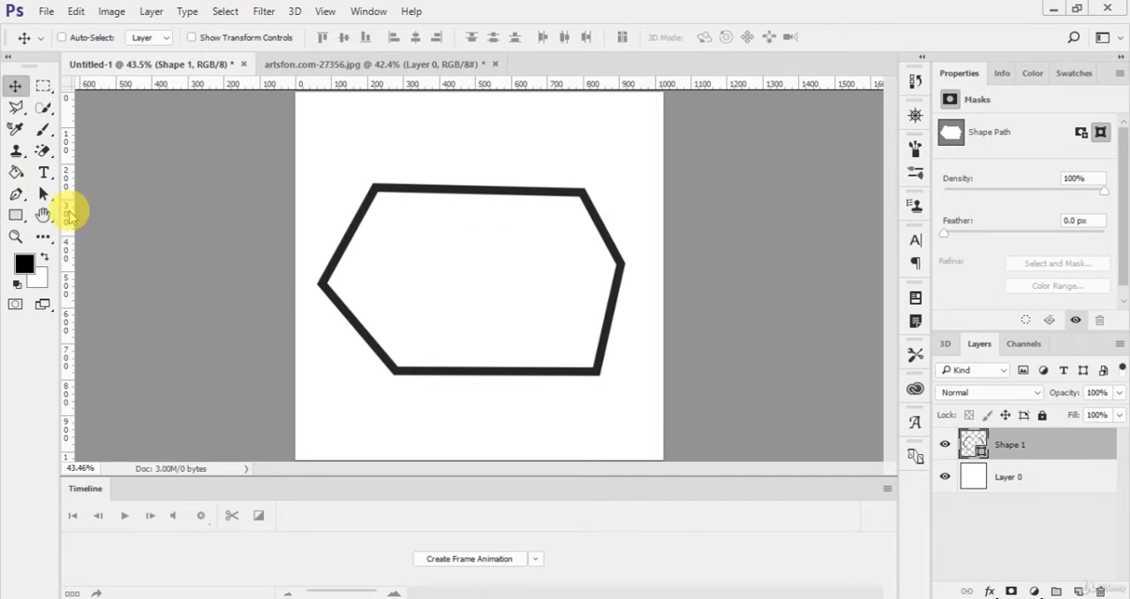
Step: Delete the polygon's upper-right anchor point with the Pen tool and bend its lower-left corner into a smooth curve
click(15, 194)
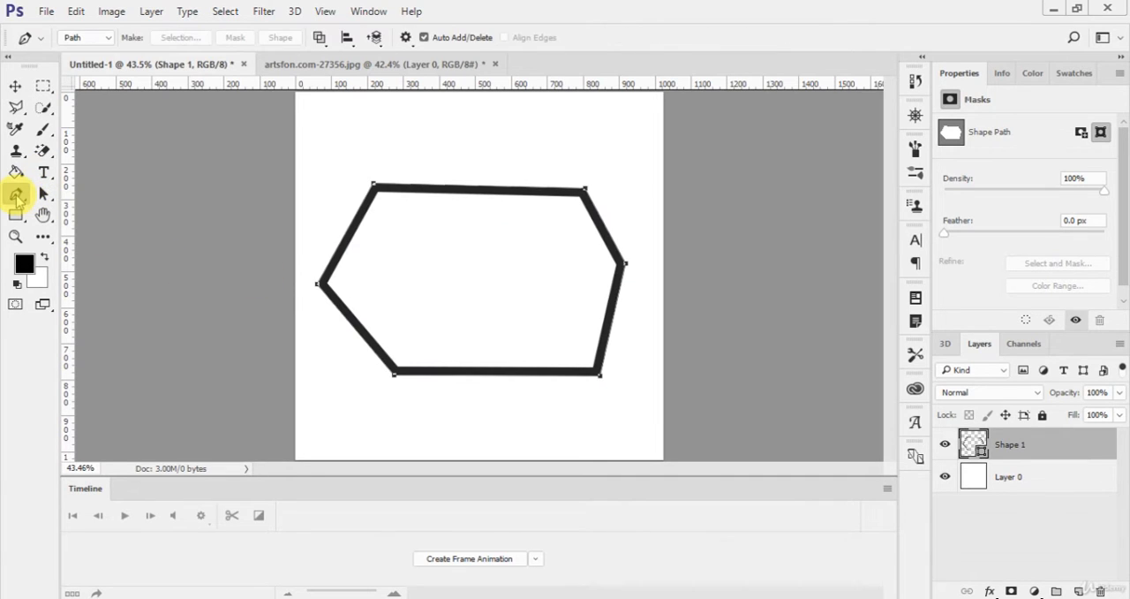
click(586, 193)
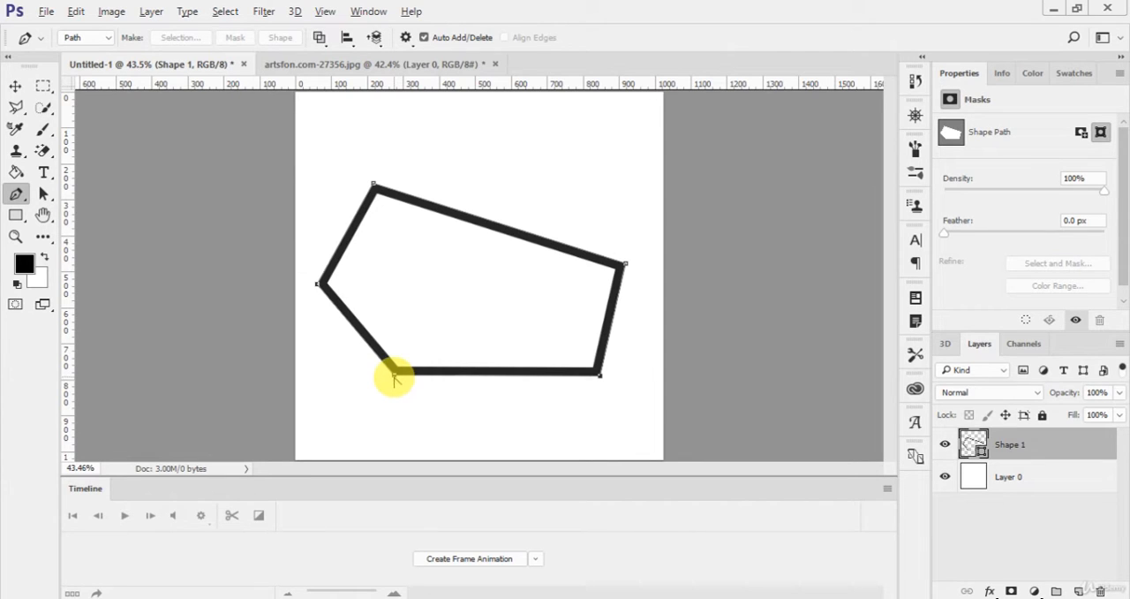
mouse_move(394, 374)
mouse_down()
mouse_move(411, 336)
mouse_move(436, 321)
mouse_move(408, 284)
mouse_up()
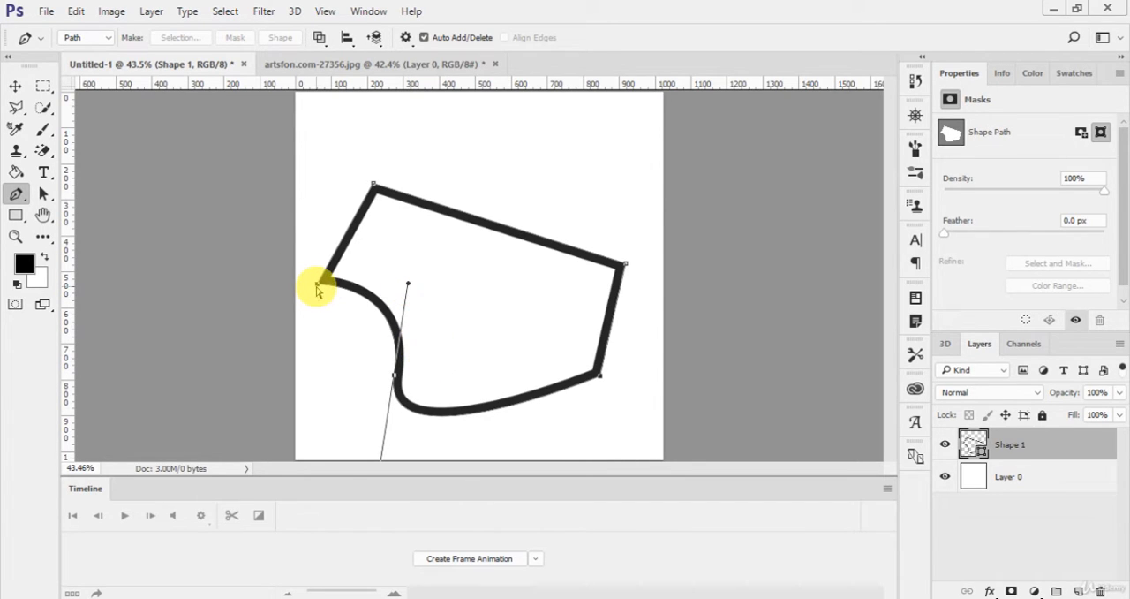
Step: Shift the shape's left and lower anchor points up and to the right, and move the whole shape slightly upward
mouse_move(318, 287)
mouse_down()
mouse_move(345, 253)
mouse_move(318, 304)
mouse_move(398, 321)
mouse_move(330, 327)
mouse_move(378, 118)
mouse_move(371, 227)
mouse_move(350, 247)
mouse_up()
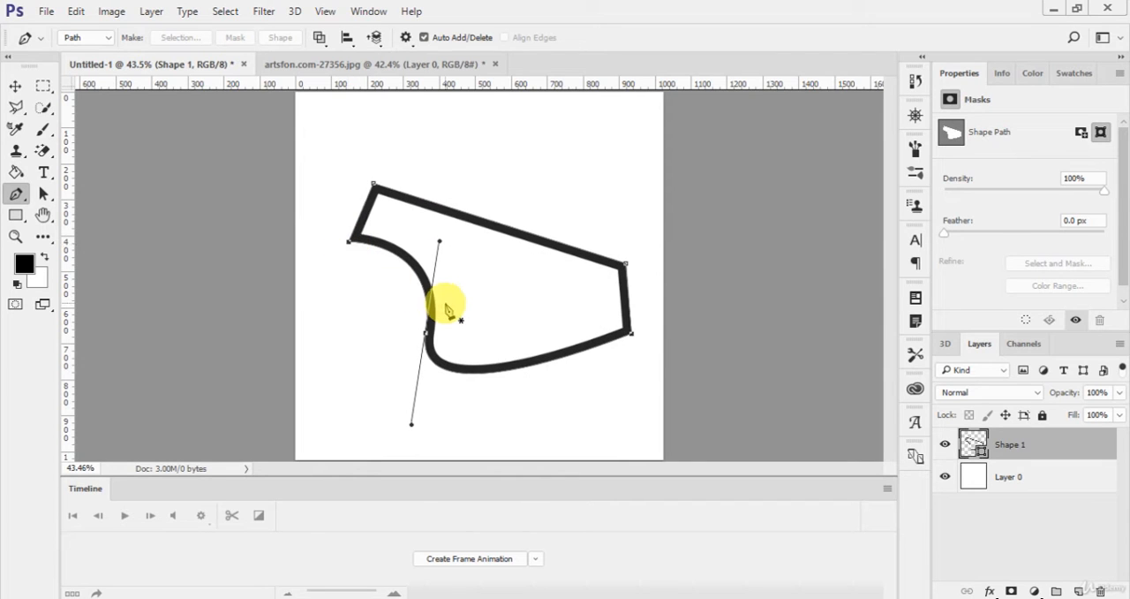
click(15, 89)
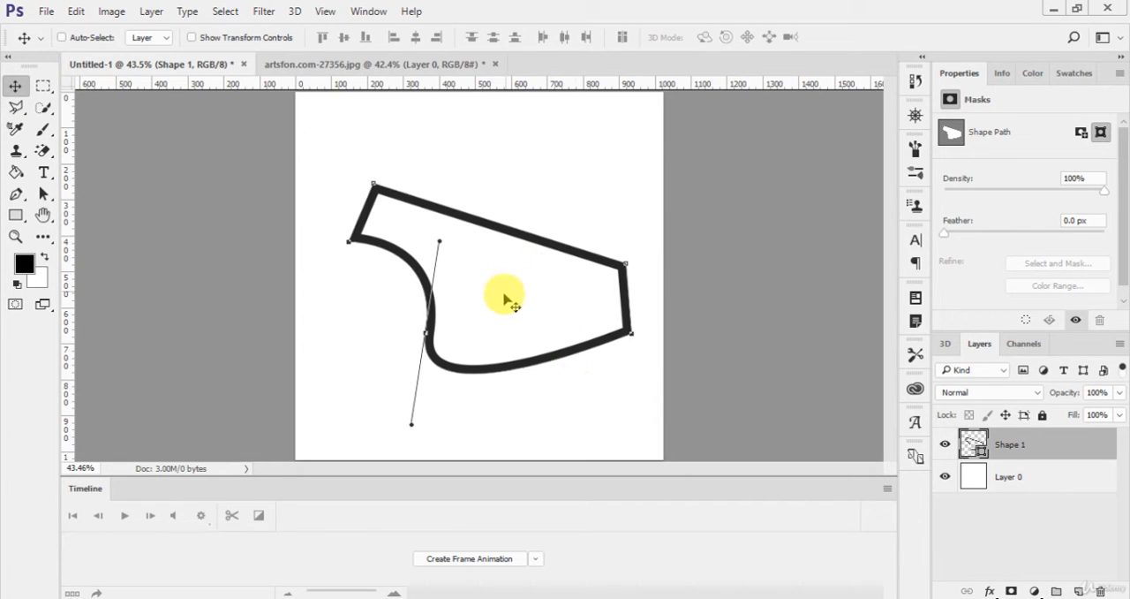
key(p)
key(Escape)
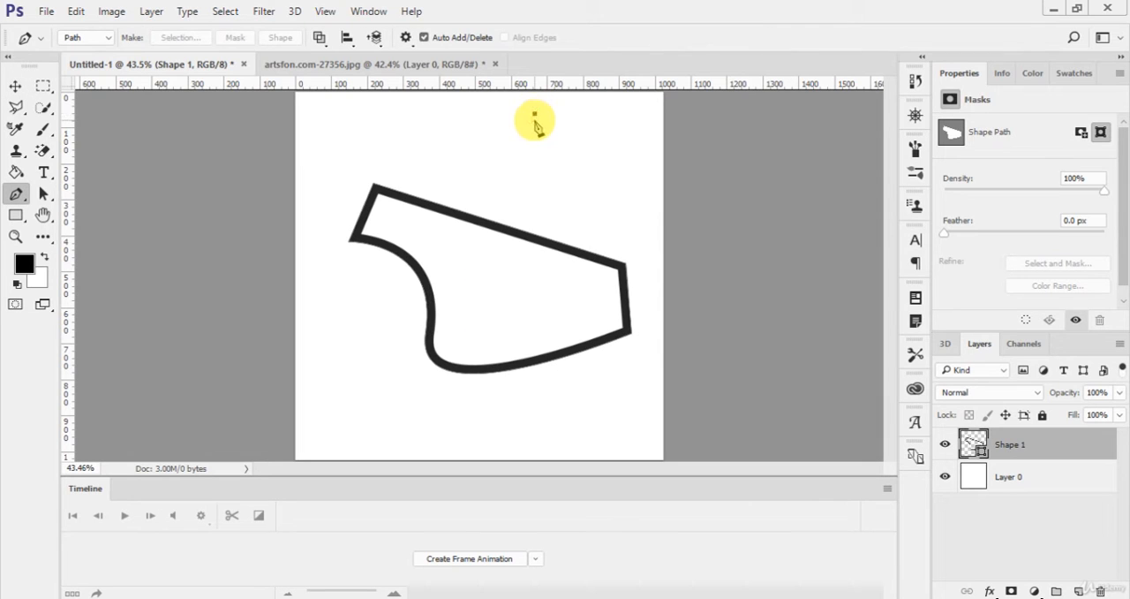
key(ctrl+z)
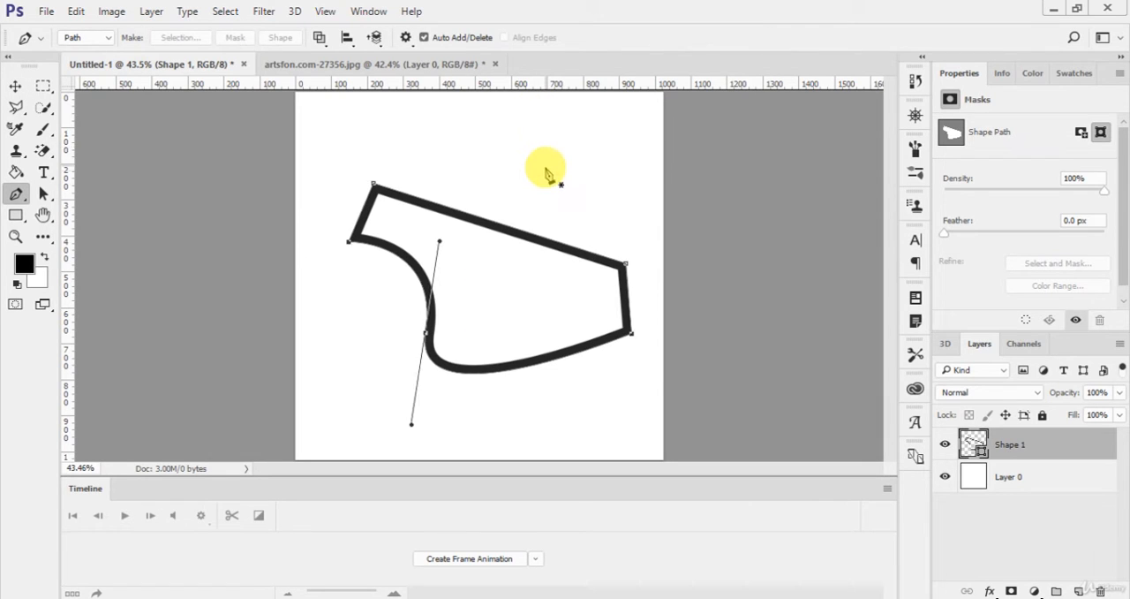
key(v)
mouse_move(461, 276)
mouse_down()
mouse_move(419, 222)
mouse_move(456, 256)
mouse_up()
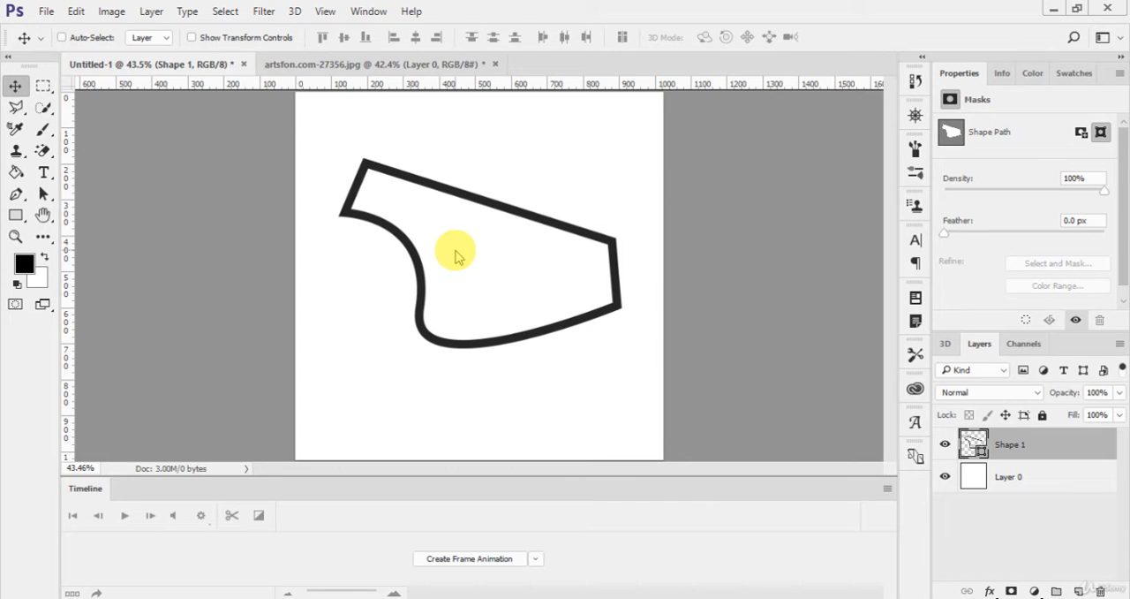
Step: Draw a narrow closed freehand outline at the lower left of the shape with the Freeform Pen tool
click(16, 193)
click(79, 210)
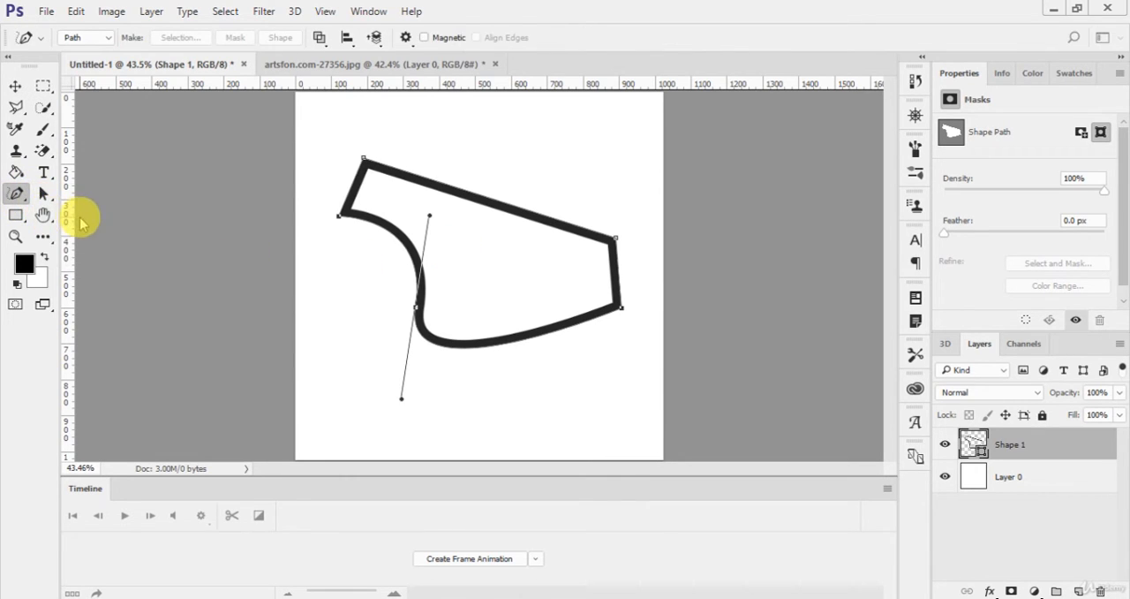
mouse_move(324, 266)
mouse_down()
mouse_move(353, 331)
mouse_move(353, 374)
mouse_move(325, 342)
mouse_move(321, 267)
mouse_up()
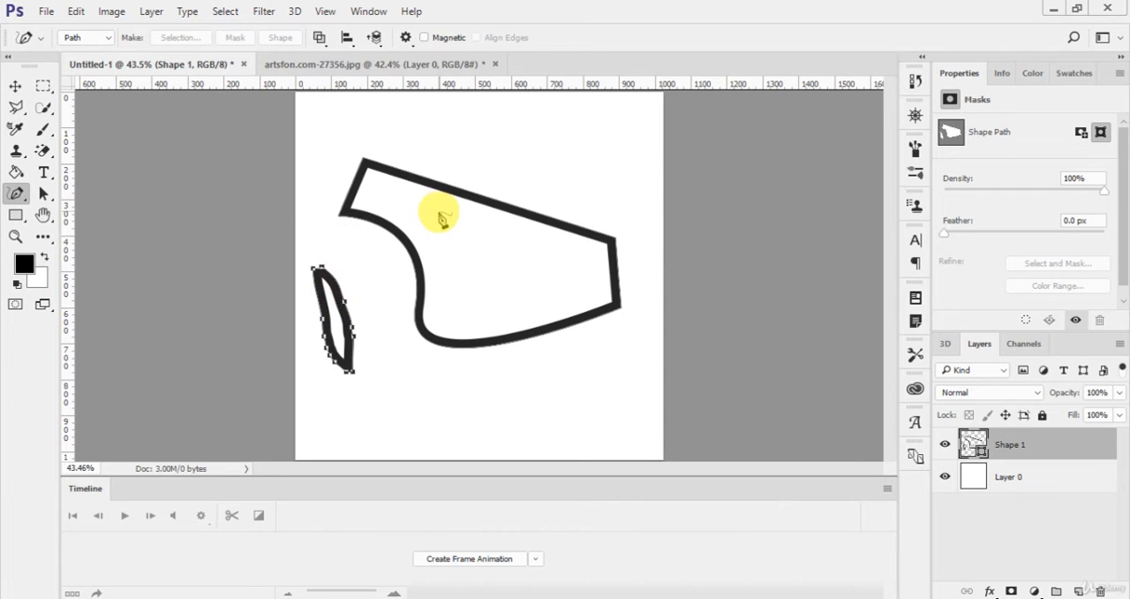
Step: Switch back to the Pen tool and delete the Shape 1 layer
right_click(15, 192)
click(79, 190)
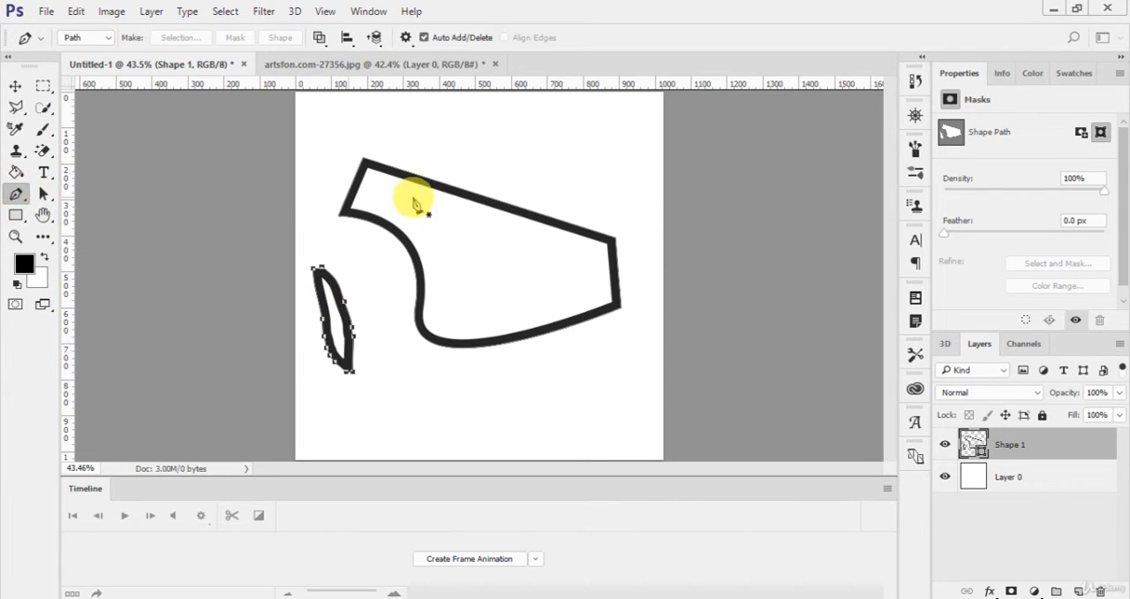
right_click(1002, 446)
click(720, 187)
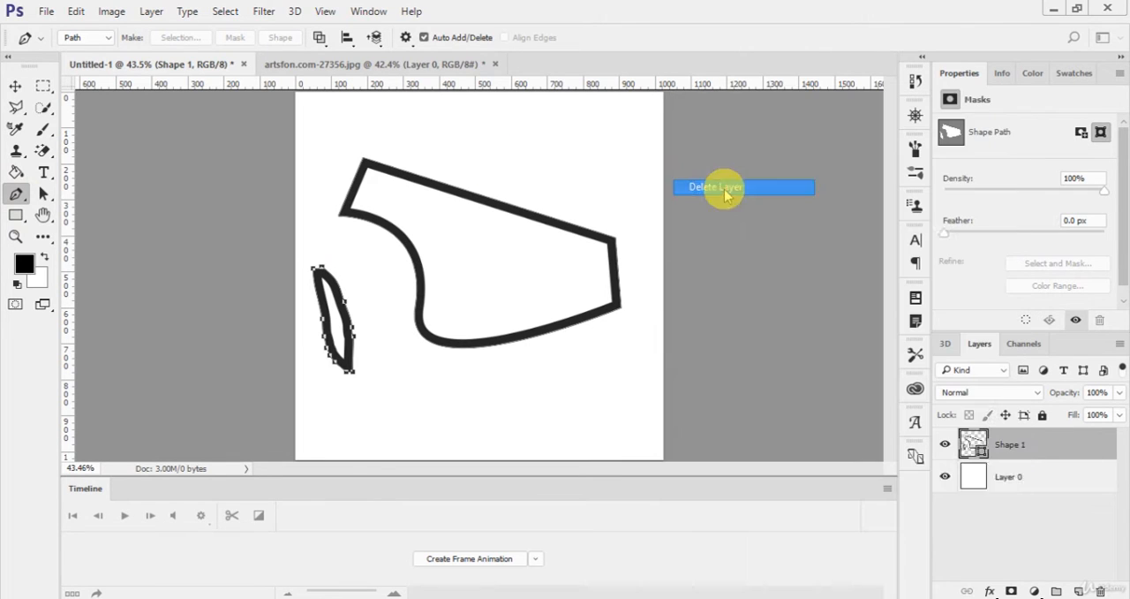
Step: Draw a closed six-point path with the Pen tool and convert it into a new anti-aliased selection with 0 px feather
click(364, 166)
click(558, 165)
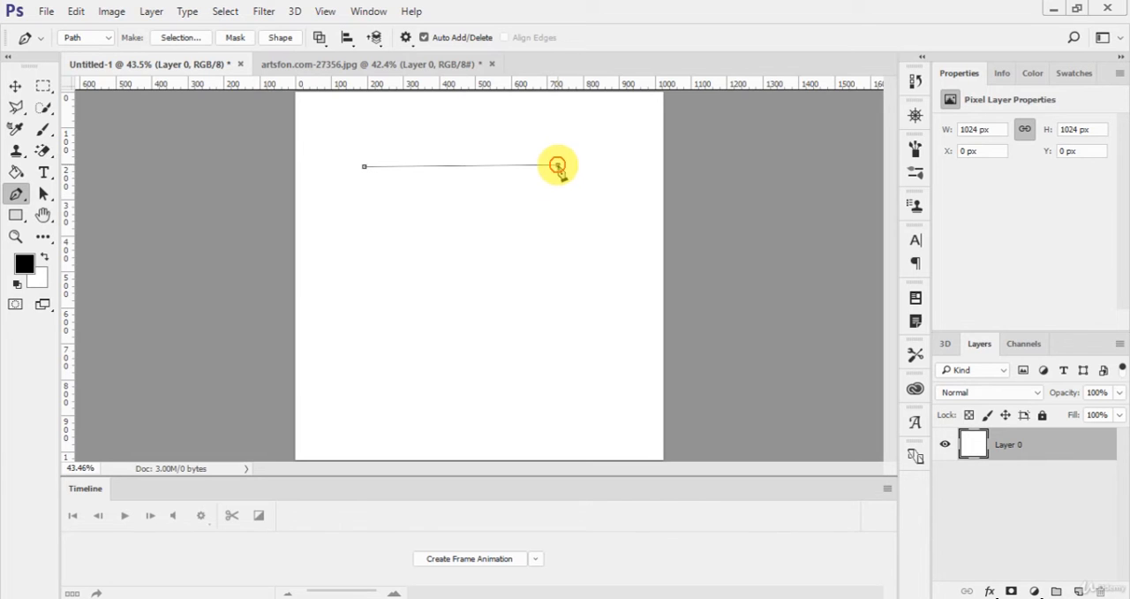
click(596, 261)
click(565, 327)
click(399, 324)
click(350, 258)
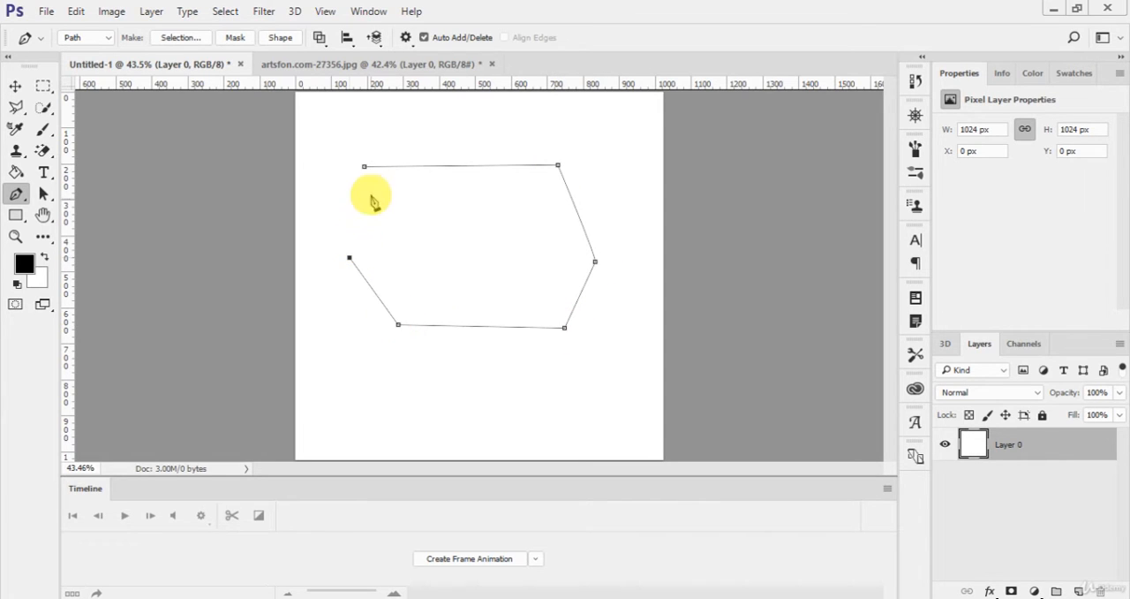
click(364, 167)
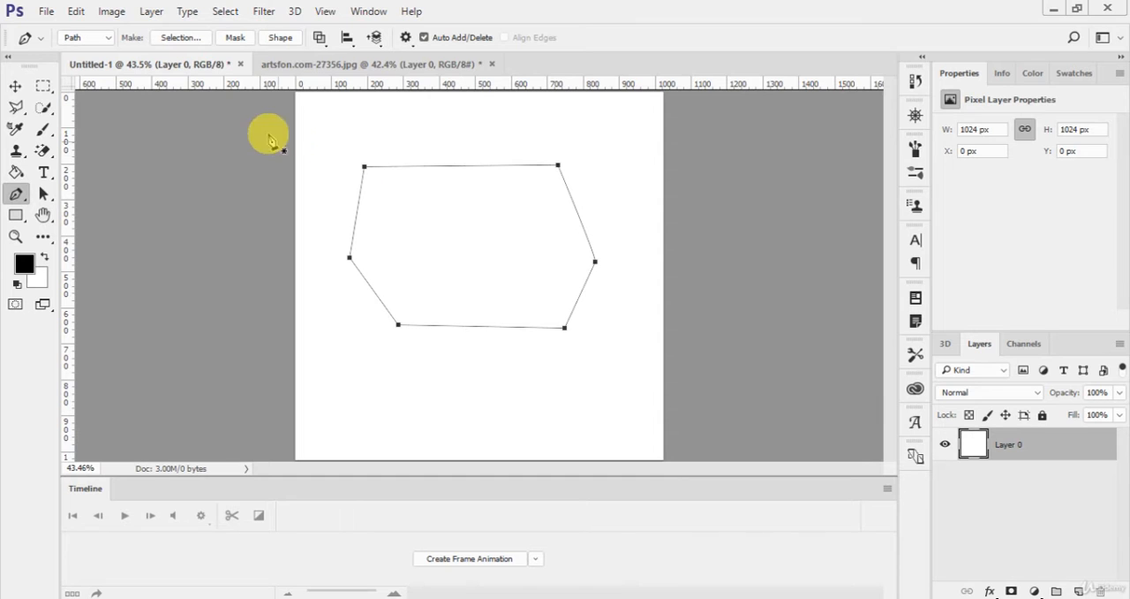
click(175, 38)
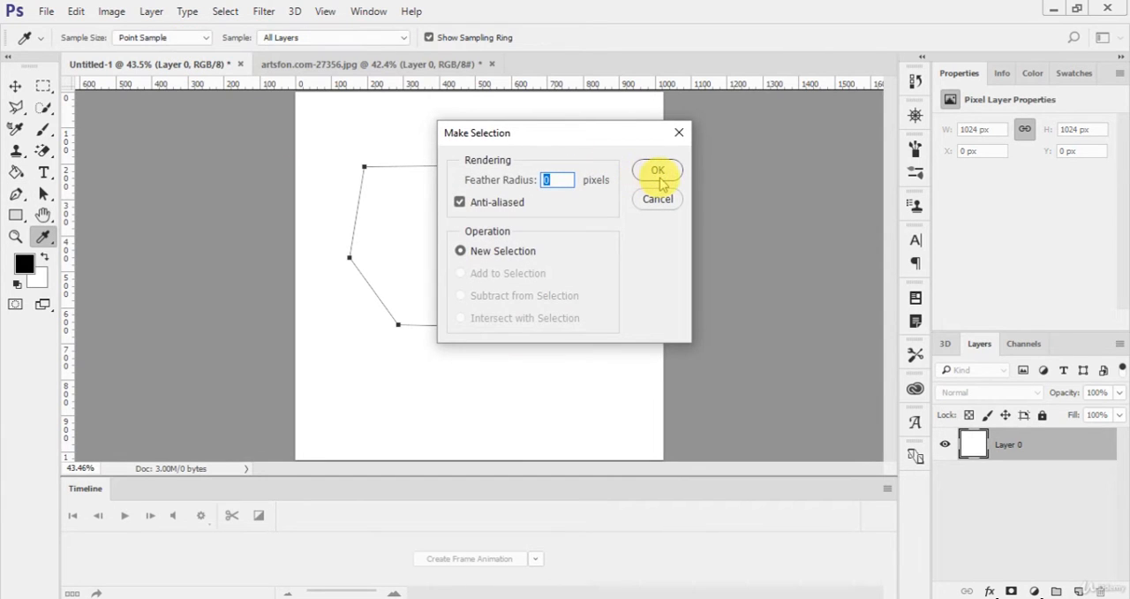
click(659, 176)
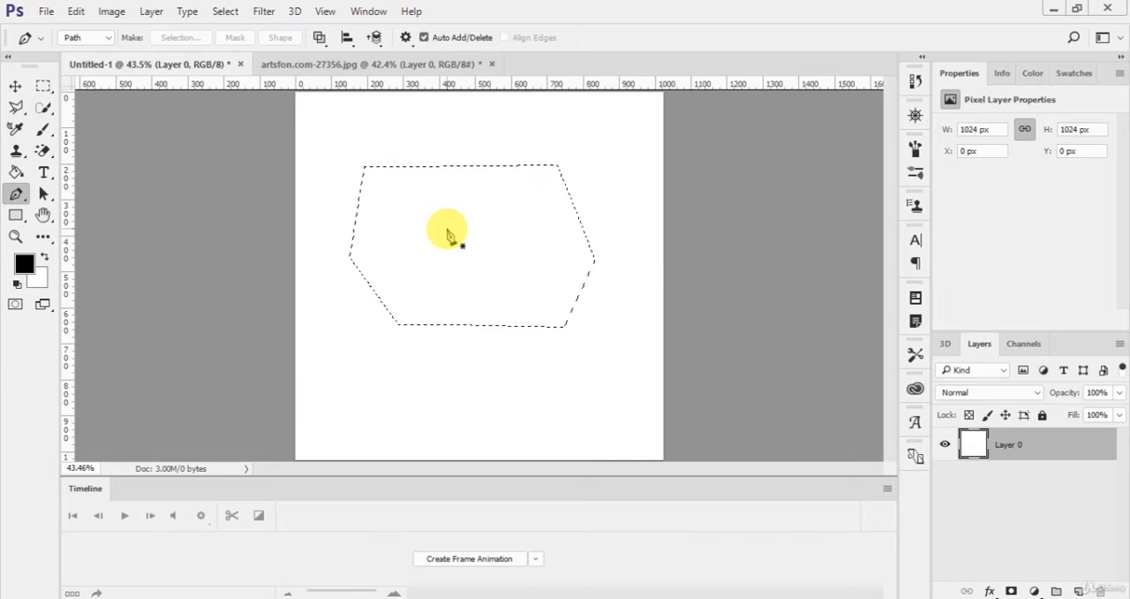
Step: Move the selected part of Layer 0 down the canvas, deselect it and try moving the layer
click(15, 85)
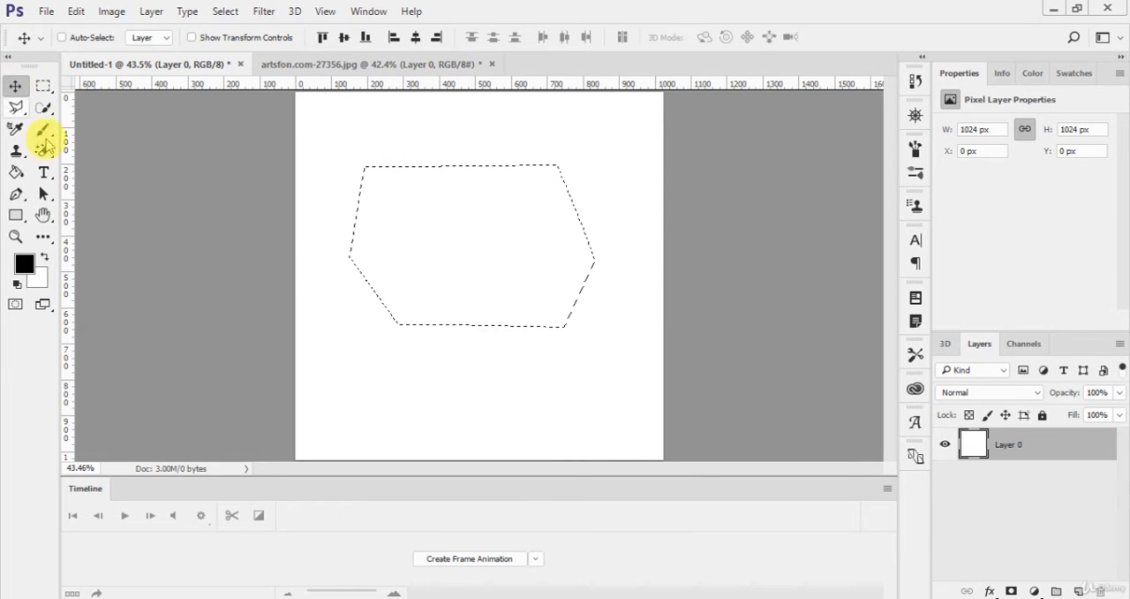
drag(462, 217, 472, 340)
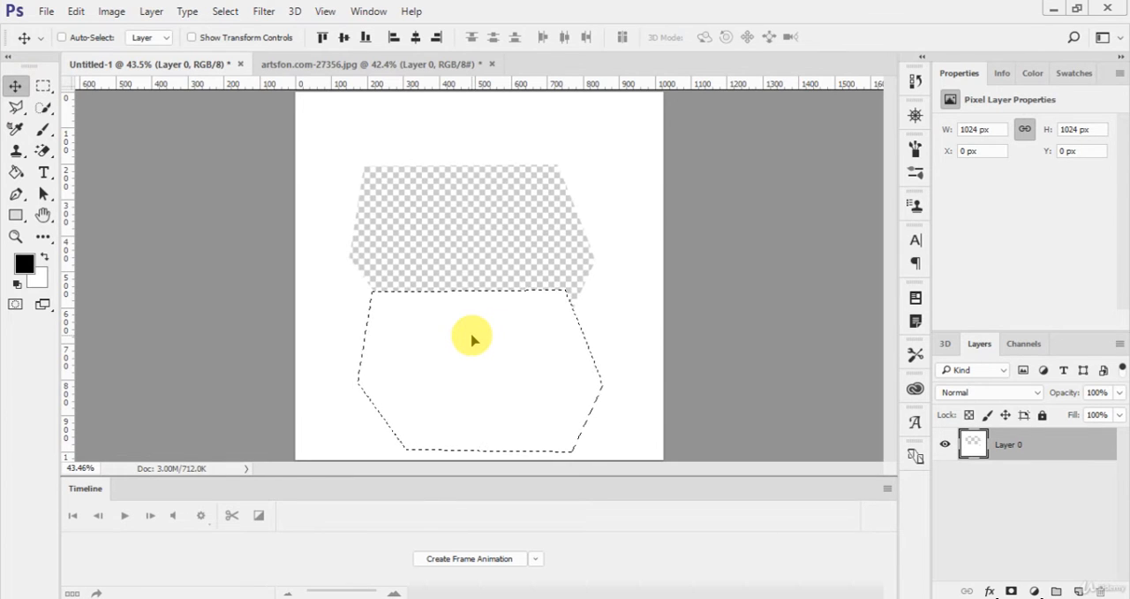
key(ctrl)
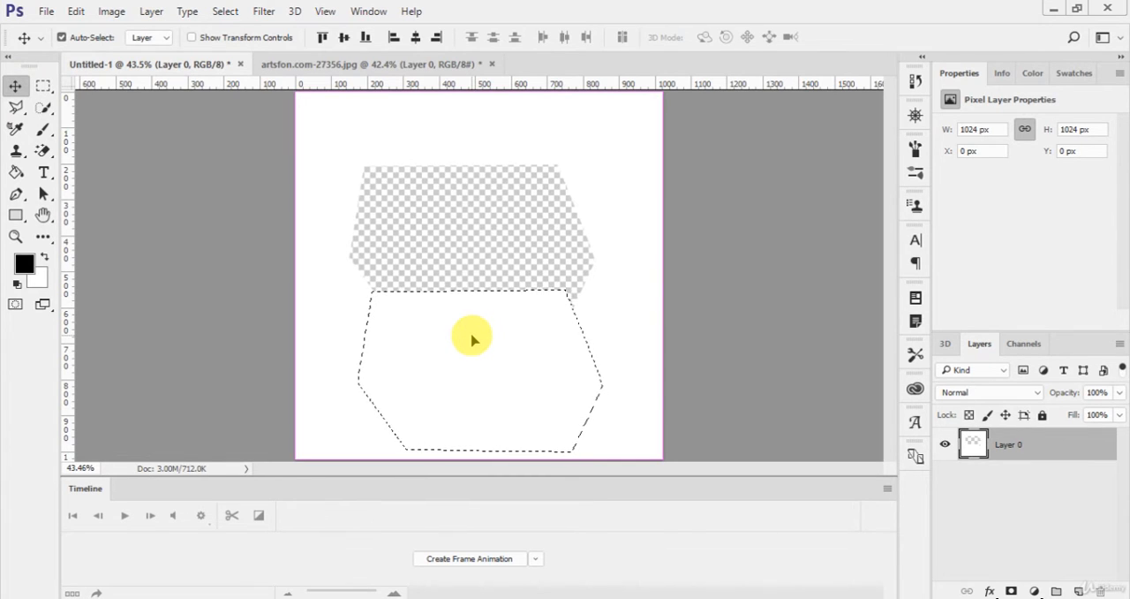
key(ctrl+d)
drag(457, 333, 460, 285)
Step: Undo the layer moves and clear the selection to restore the plain white canvas
key(ctrl+alt+z)
key(ctrl+alt+z)
key(ctrl+alt+z)
key(ctrl+alt+z)
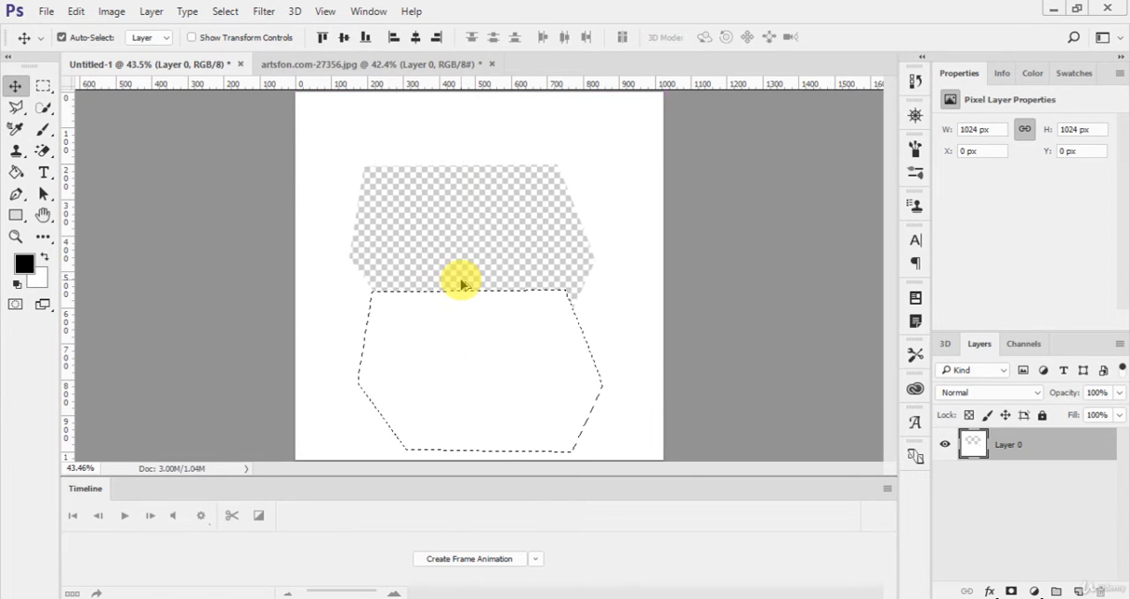
key(ctrl+d)
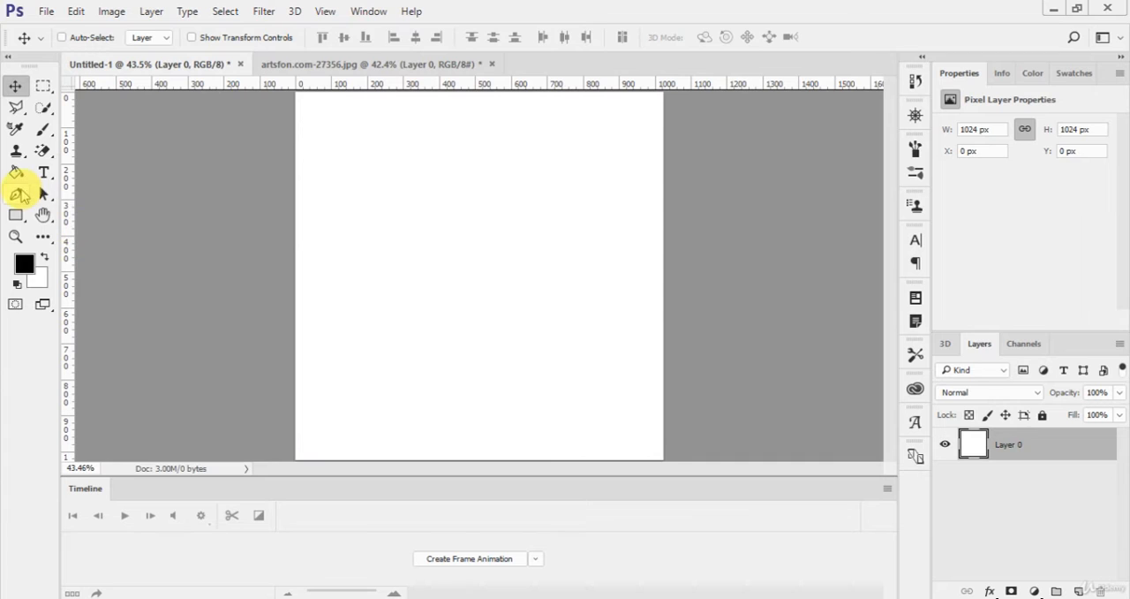
Step: Draw a closed four-point path in the upper middle of the canvas with the Pen tool
drag(17, 191, 83, 191)
click(405, 170)
click(604, 186)
click(607, 295)
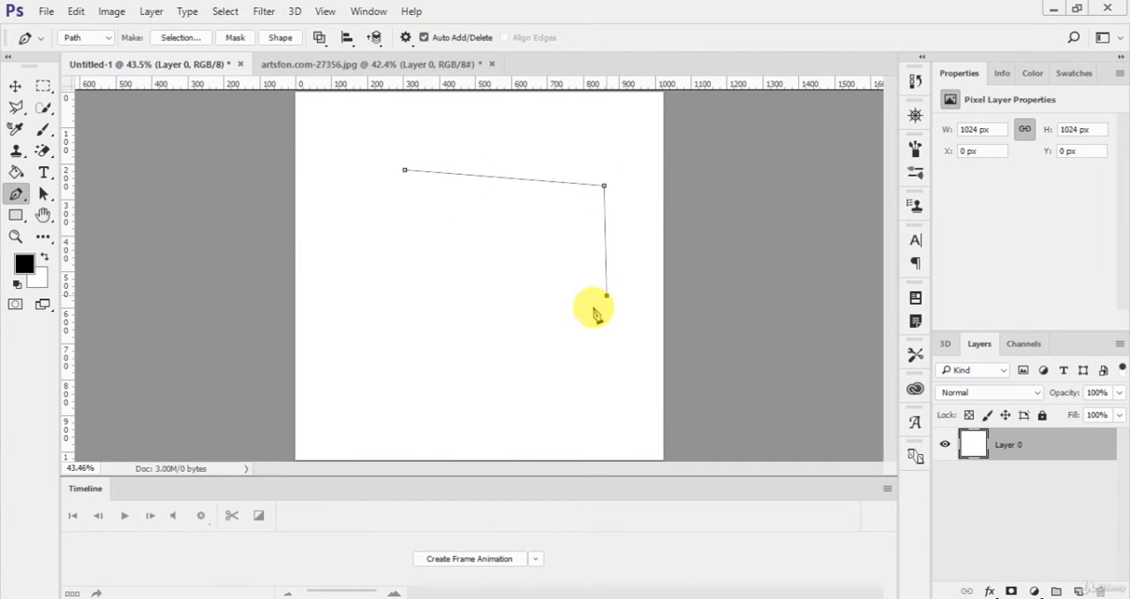
click(427, 342)
click(405, 170)
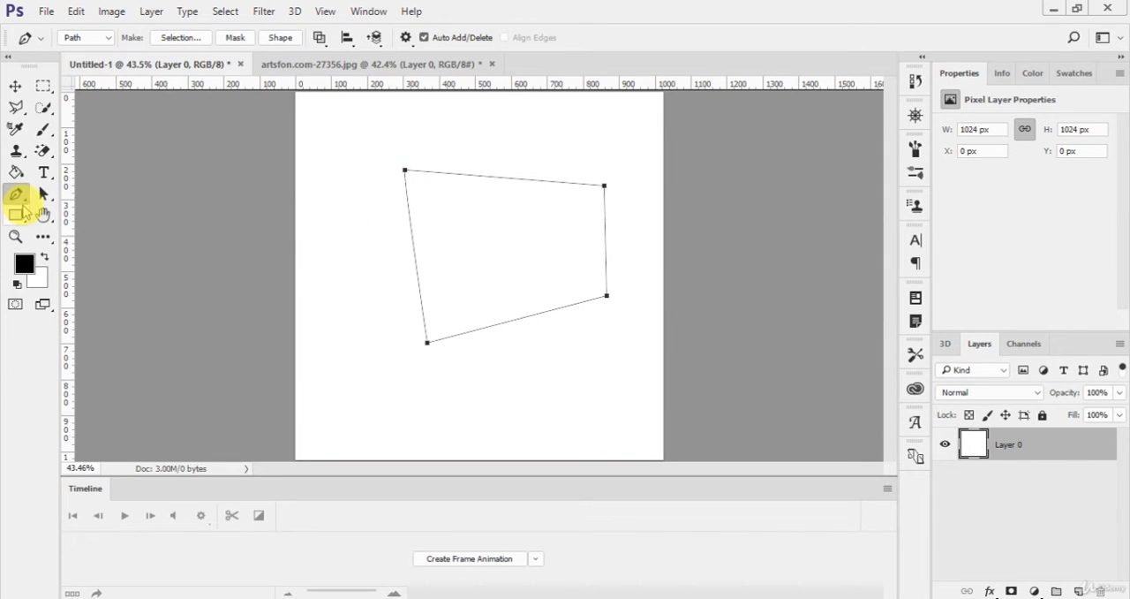
Step: Add anchor points on the path's bottom and left edges, and remove the one on the left edge
click(522, 318)
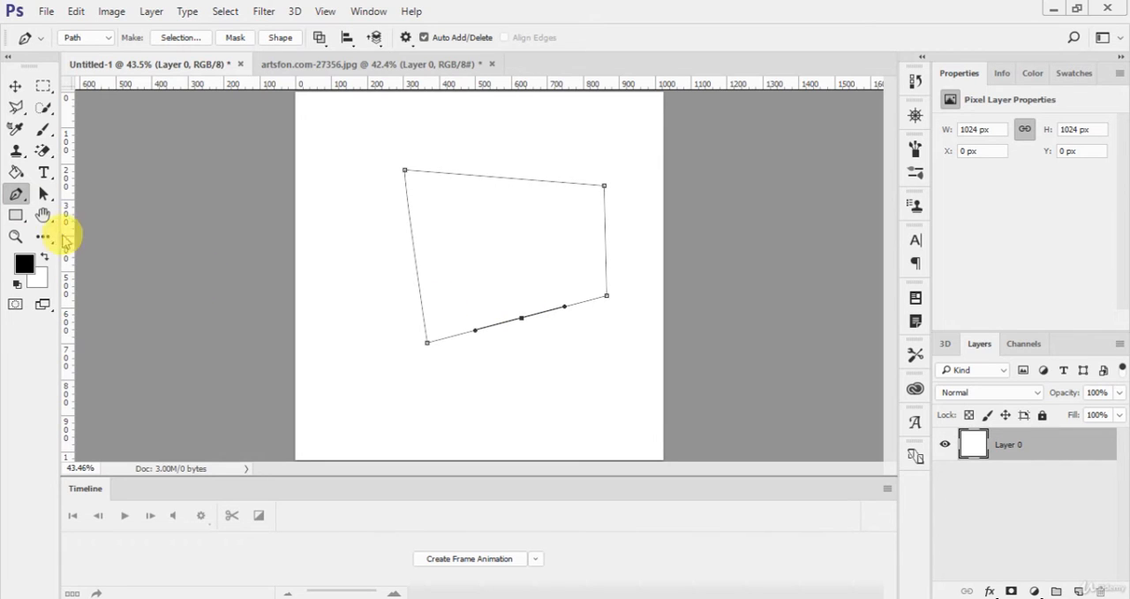
click(15, 194)
click(42, 225)
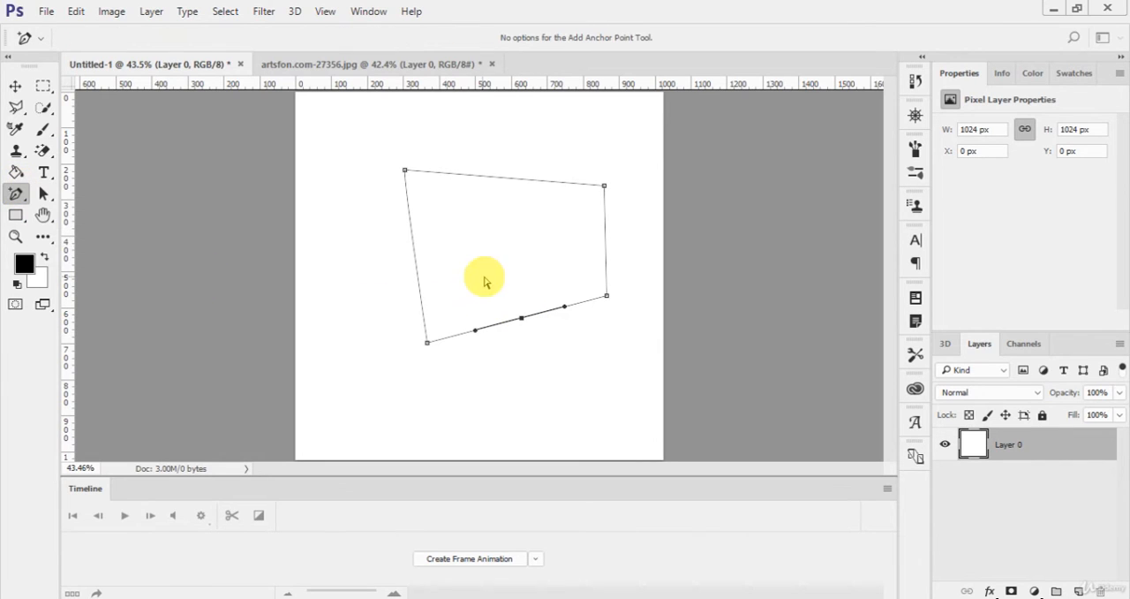
click(411, 233)
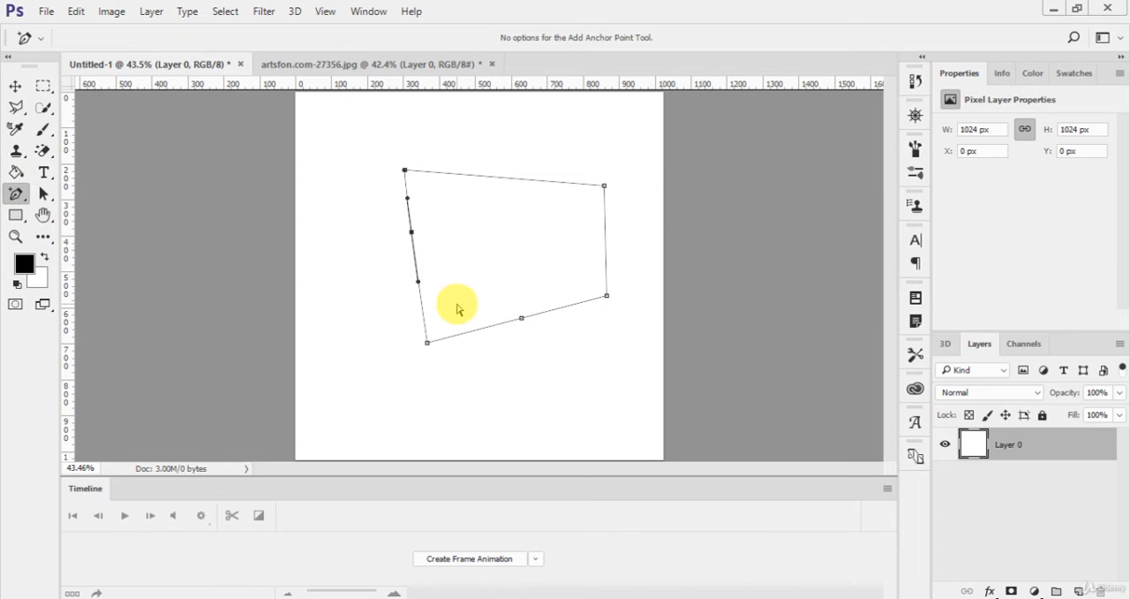
click(412, 232)
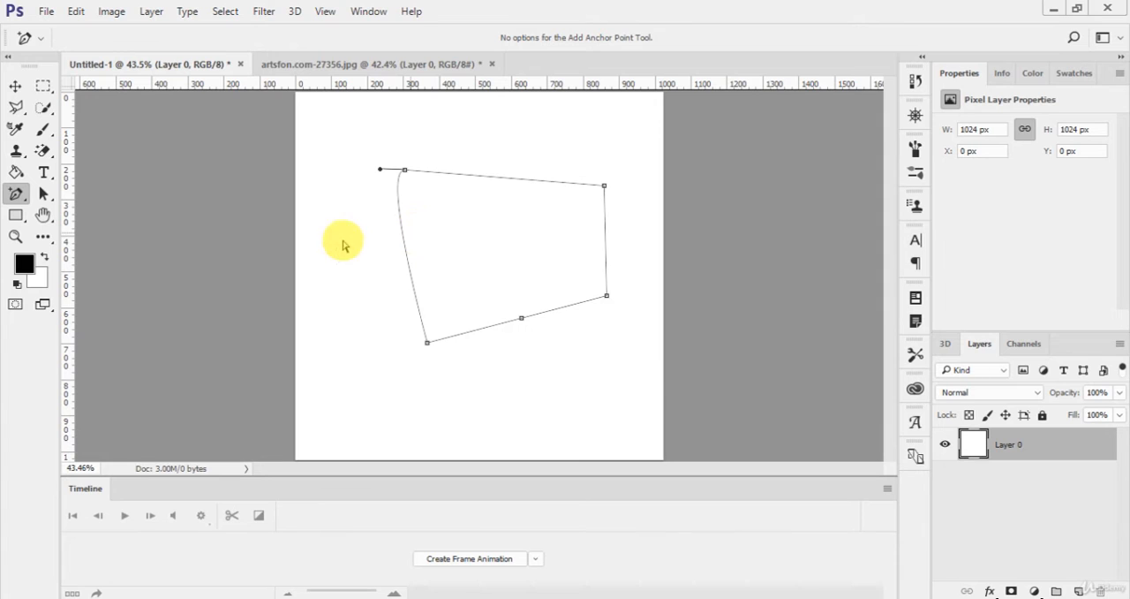
Step: Remove the bottom-edge anchor with the Delete Anchor Point tool, try deleting the lower-right corner point and undo that deletion
click(16, 194)
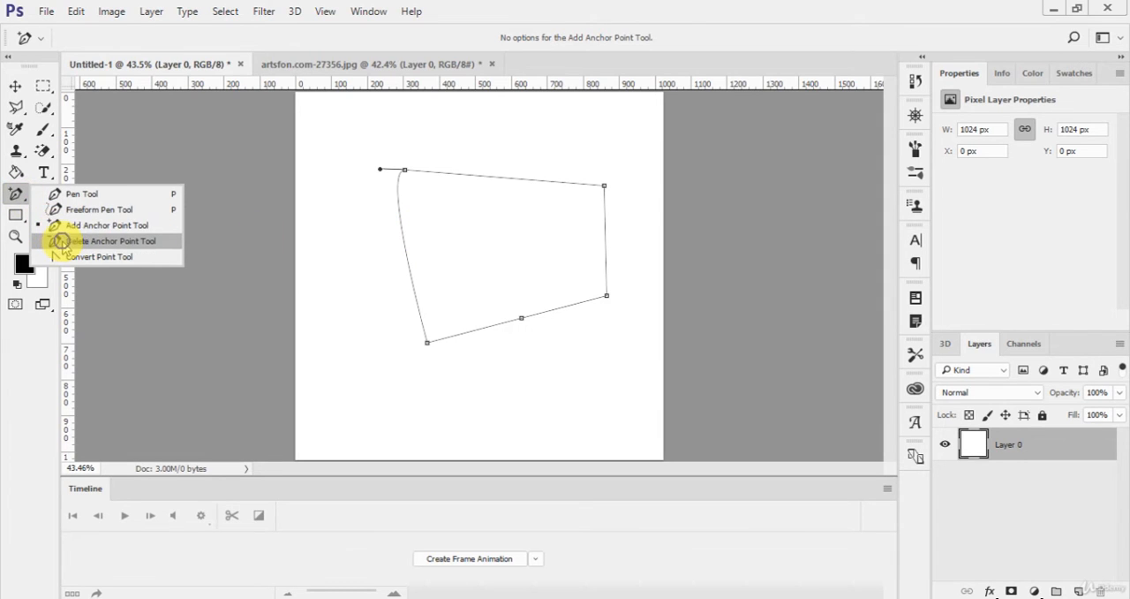
click(142, 240)
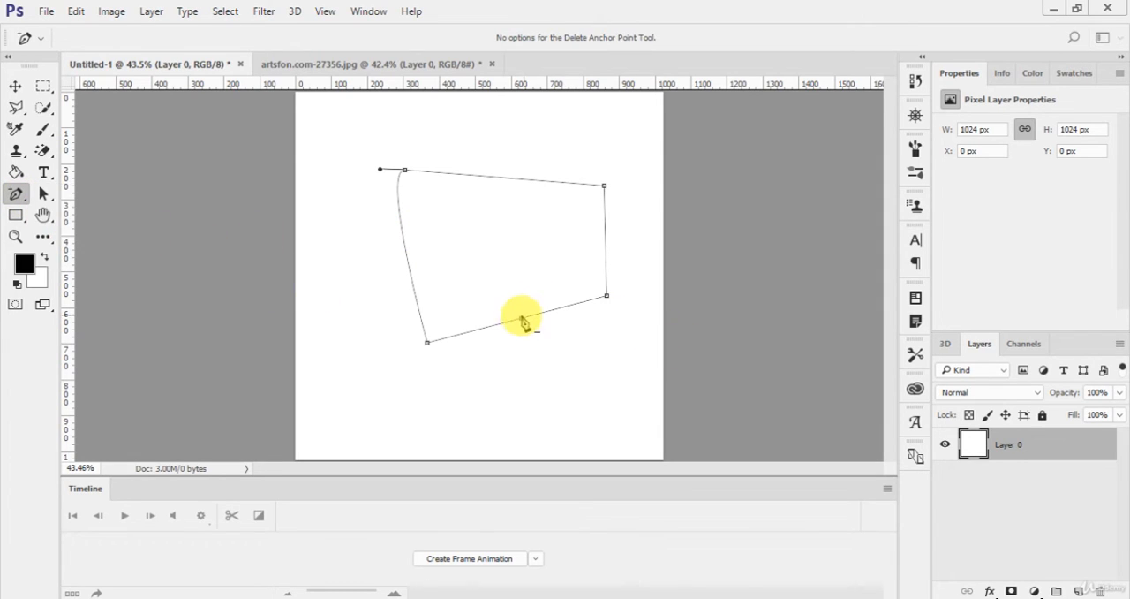
click(522, 323)
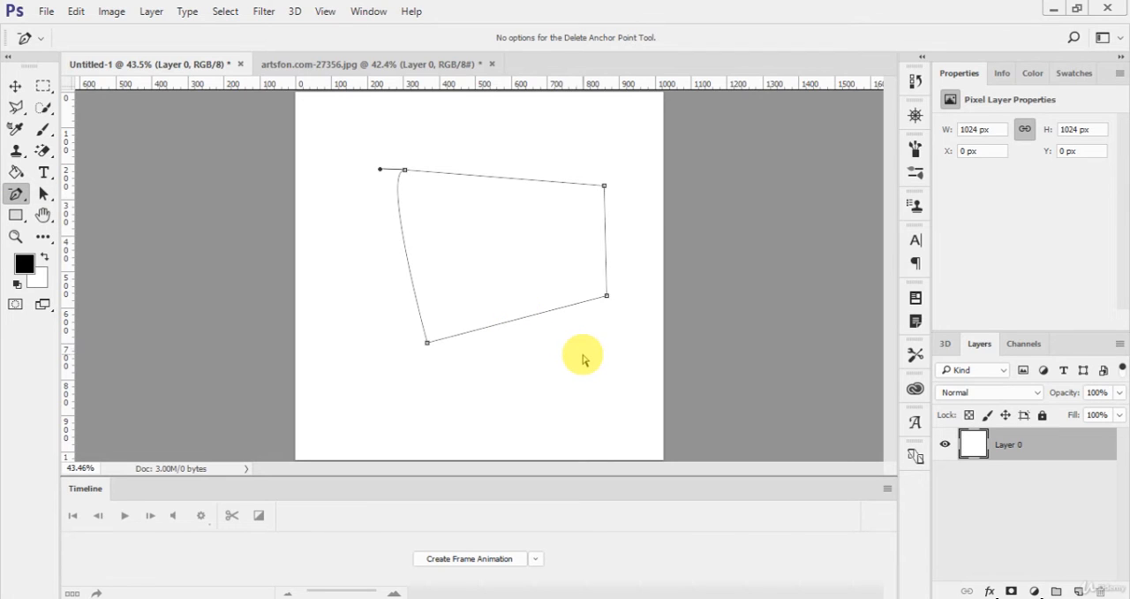
click(607, 294)
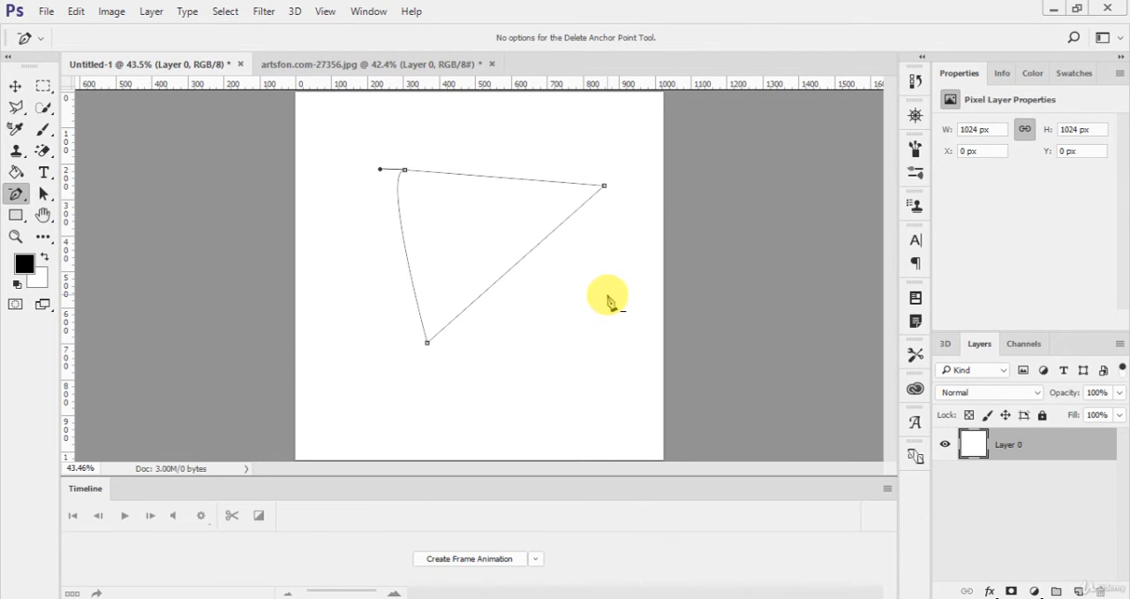
key(ctrl+z)
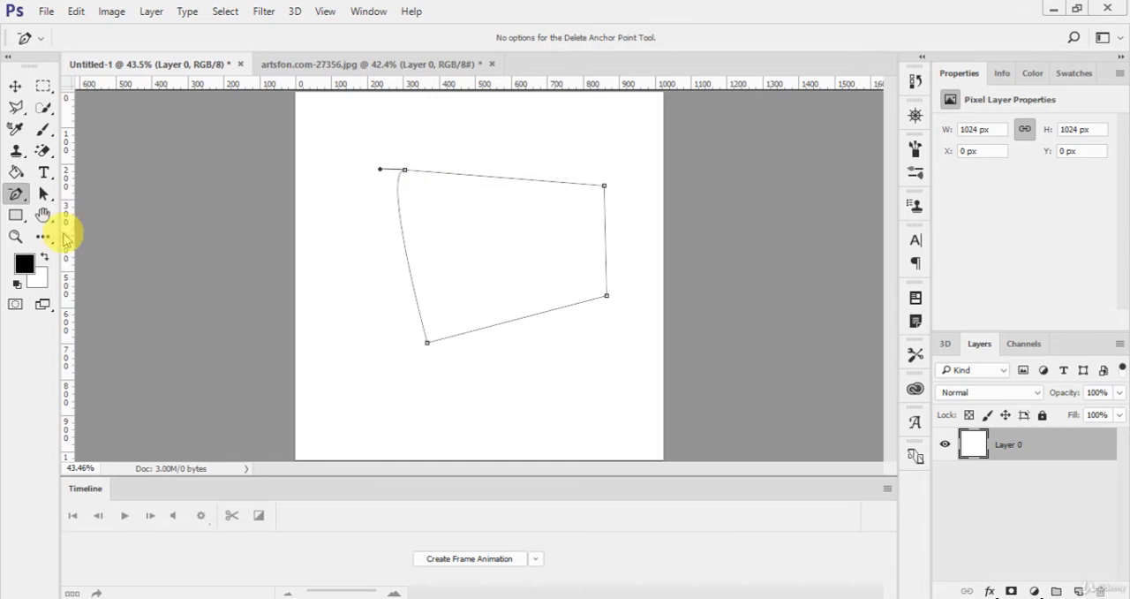
Step: Convert the path's upper-left corner into a smooth point with the Convert Point tool, pulling its handles diagonally to round both adjoining edges
right_click(15, 193)
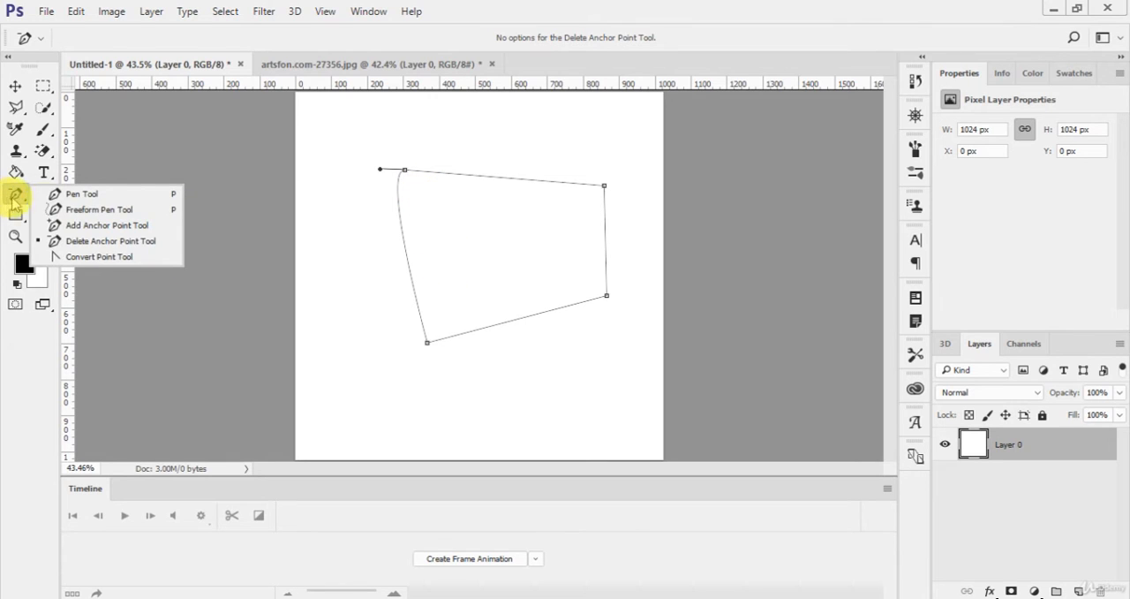
click(89, 256)
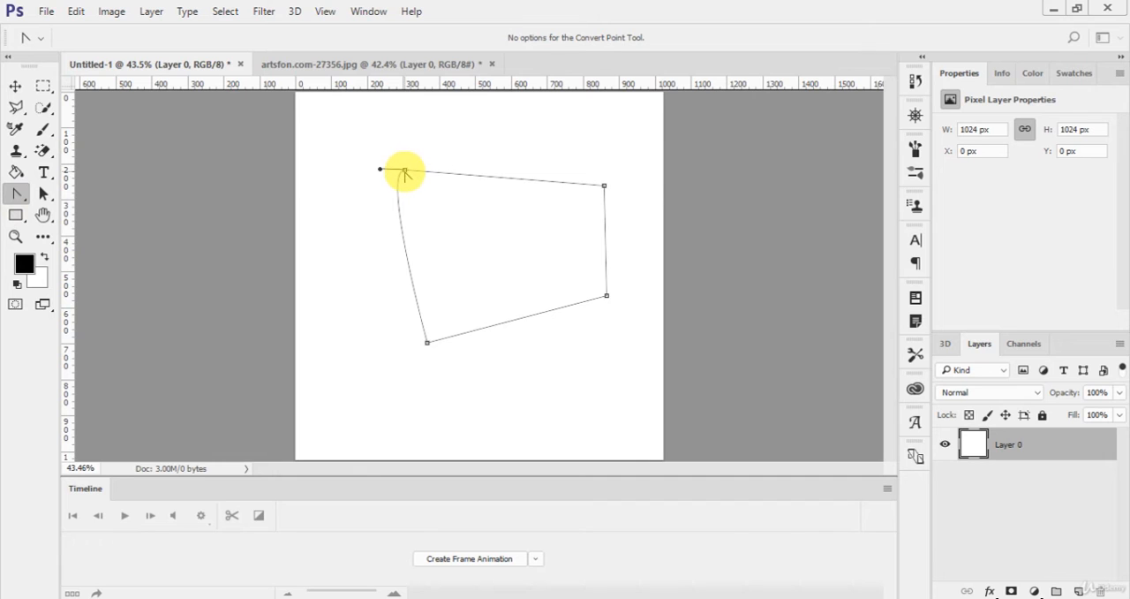
drag(404, 171, 430, 208)
drag(402, 232, 468, 133)
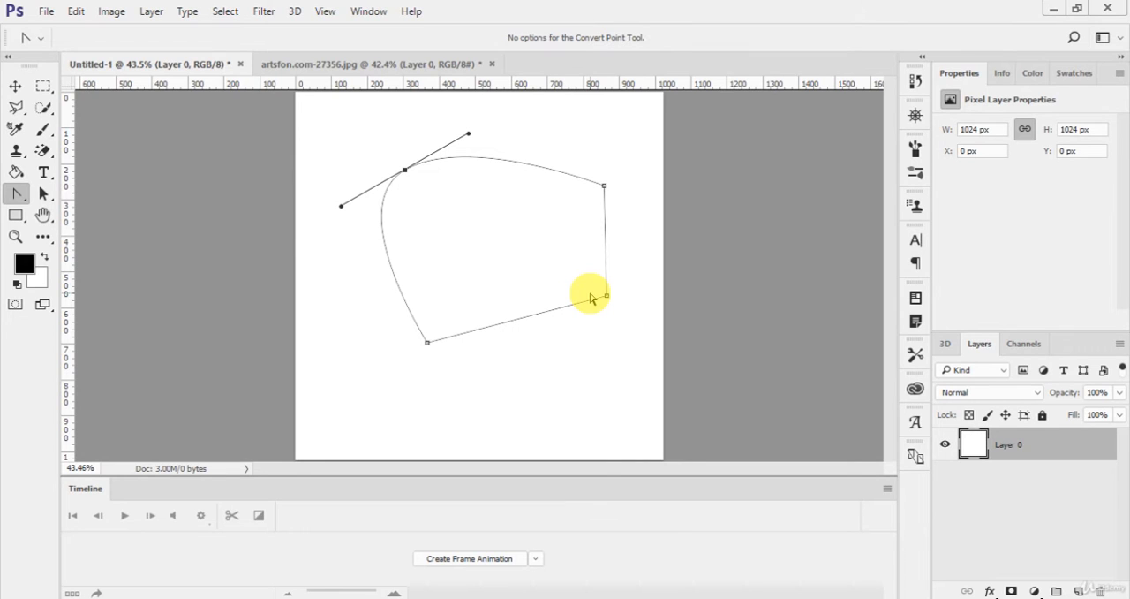
Step: Switch back to the Pen tool and turn the edited path into a shape layer
right_click(18, 193)
click(71, 191)
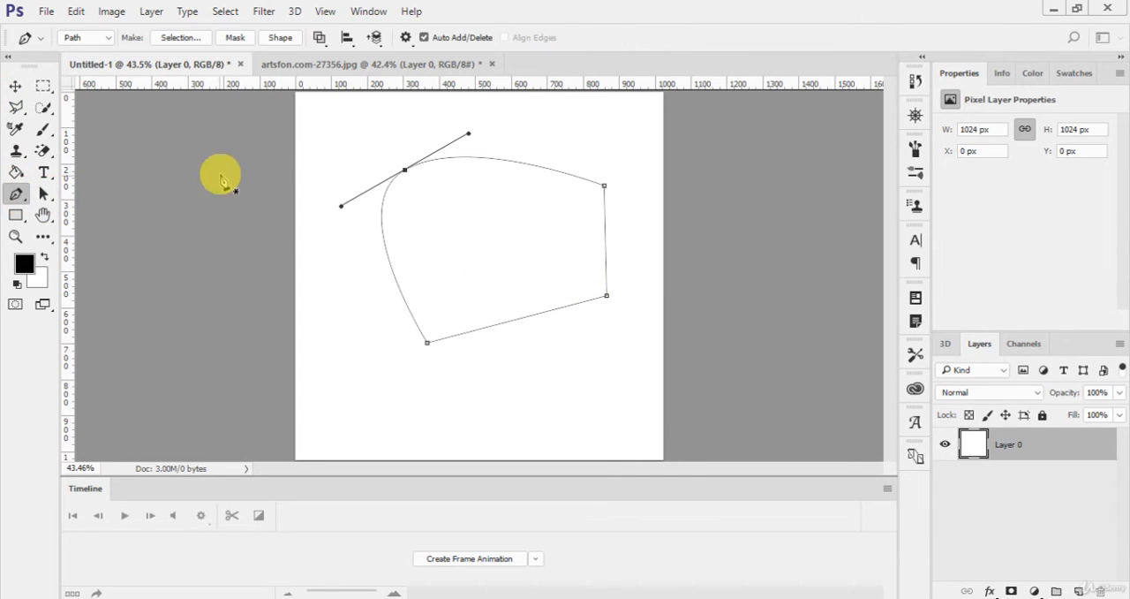
click(283, 40)
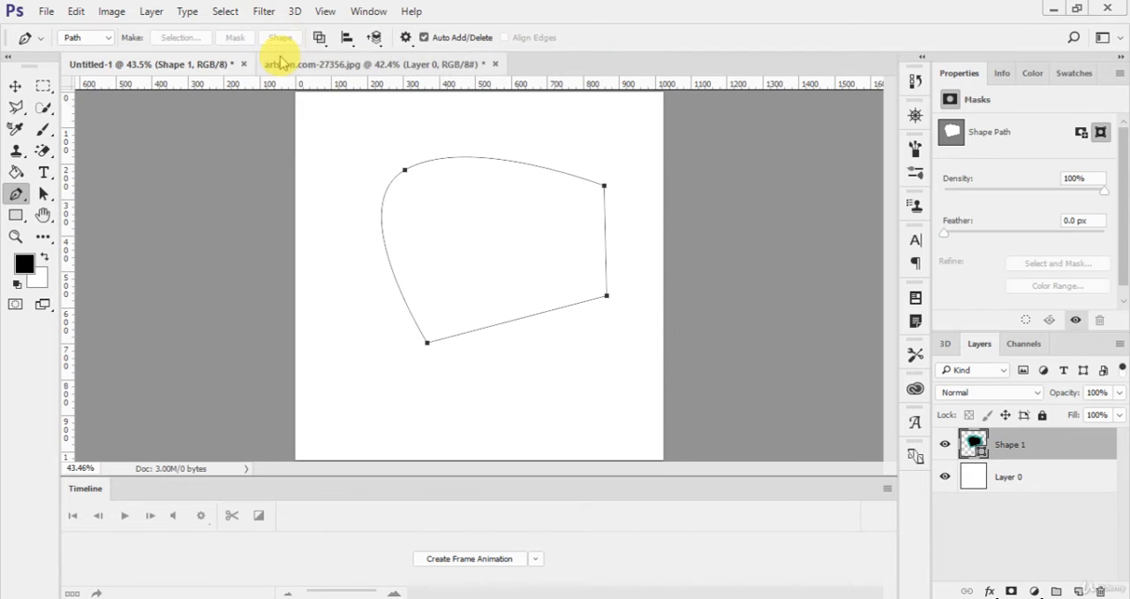
Step: Try a bright pink stroke on the Shape 1 layer and set its stroke to none
key(u)
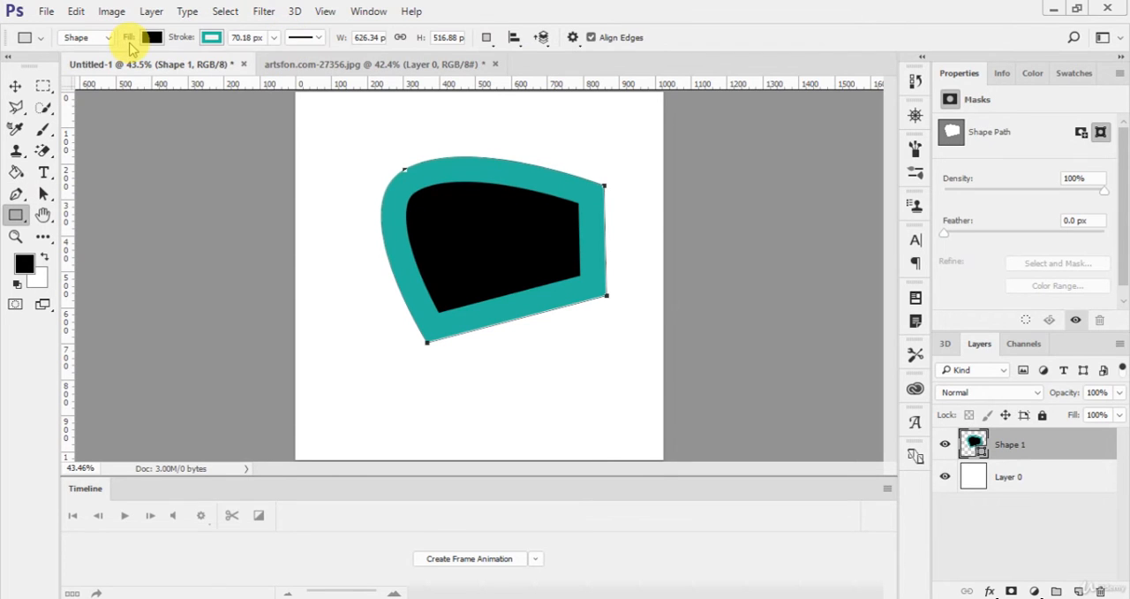
click(152, 38)
click(212, 37)
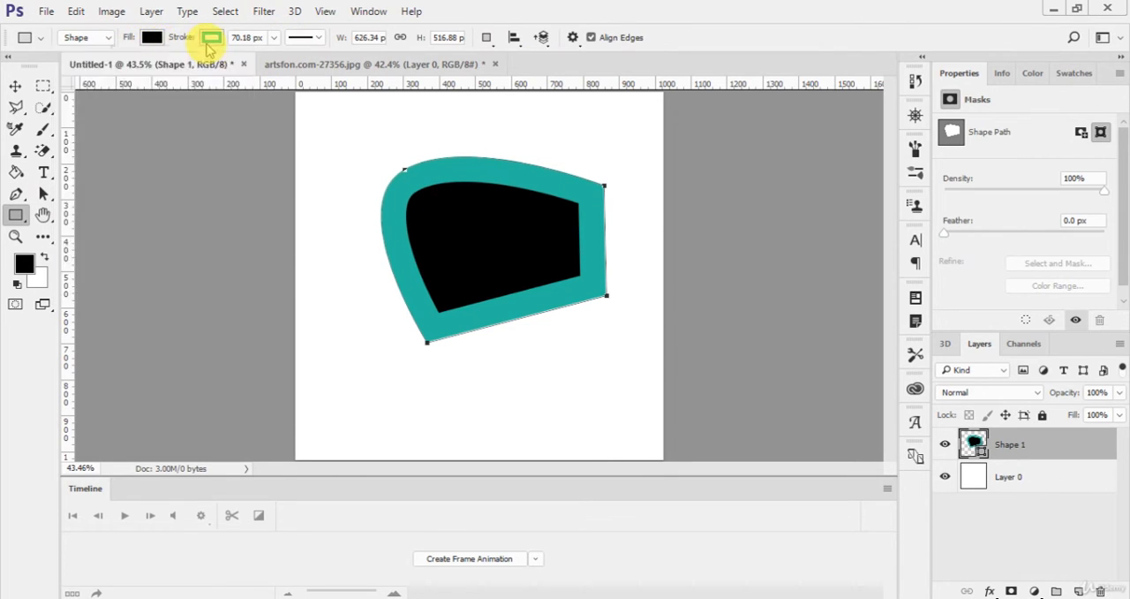
click(211, 37)
click(140, 70)
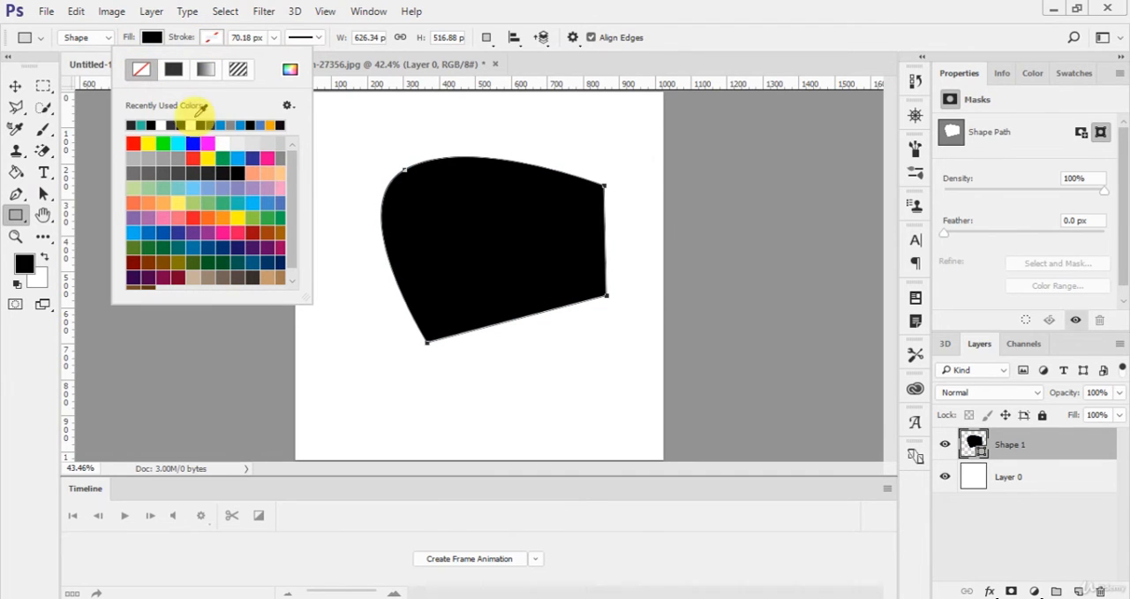
click(268, 157)
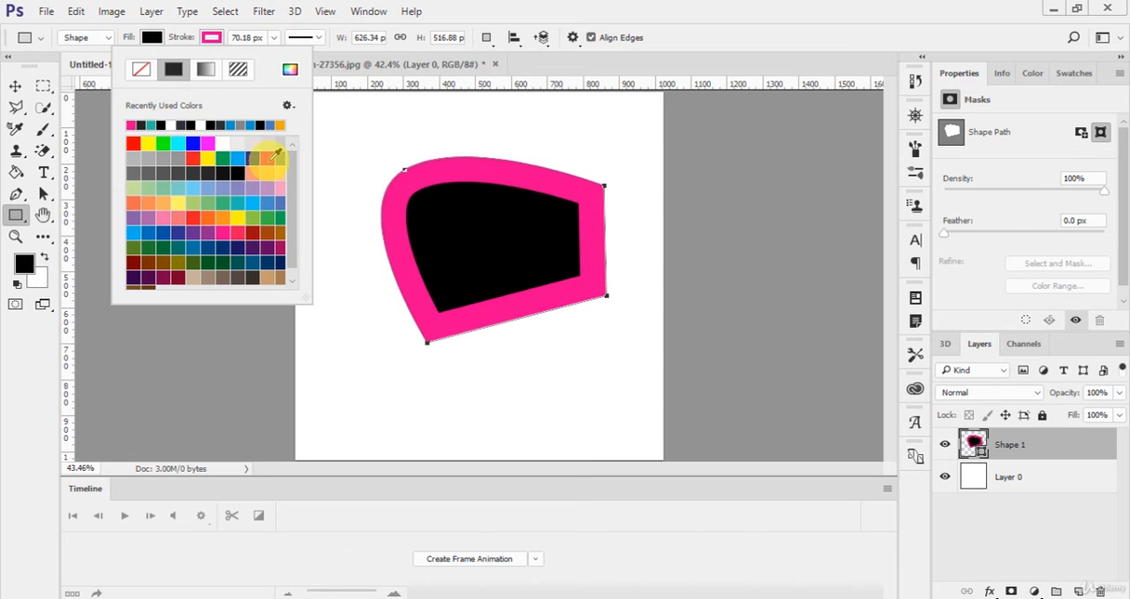
click(140, 69)
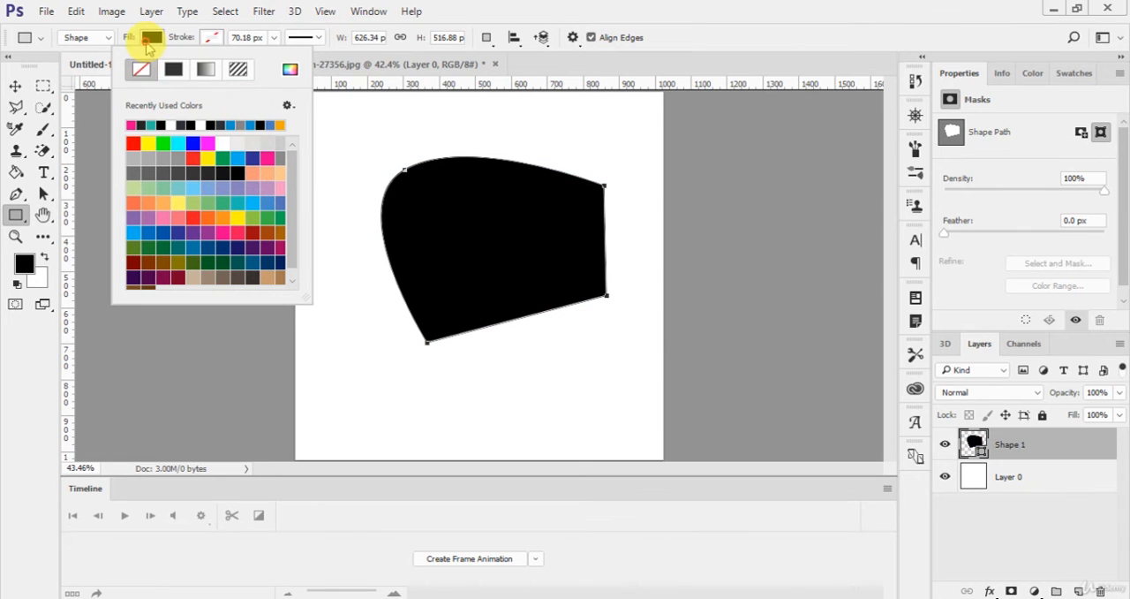
Step: Set the Shape 1 fill to bright pink and move the shape slightly down the canvas
click(152, 37)
click(208, 158)
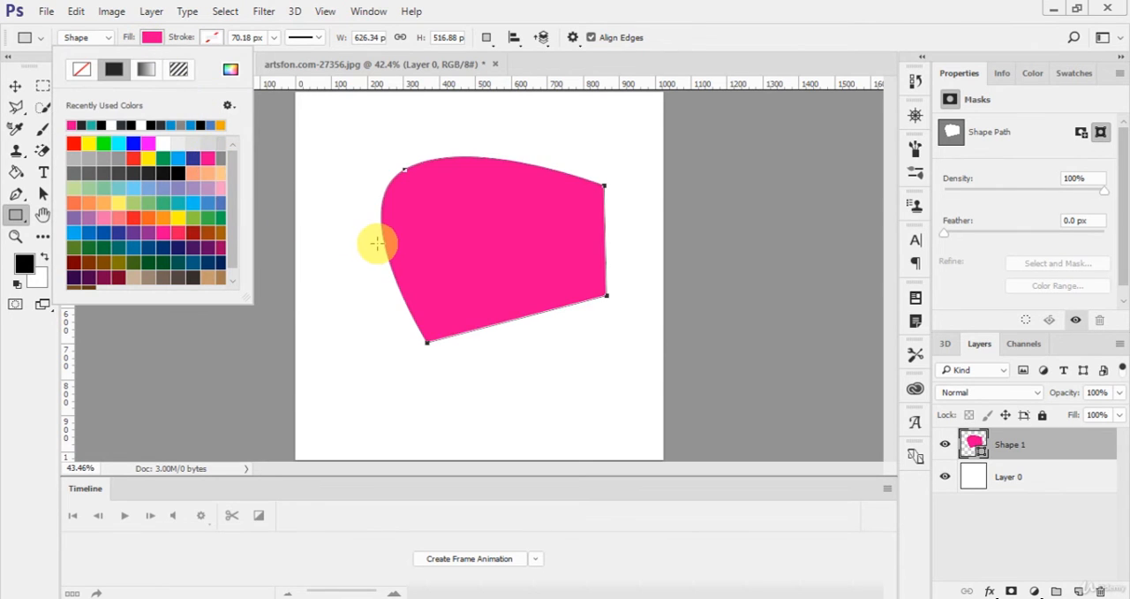
click(378, 249)
key(v)
drag(537, 279, 539, 315)
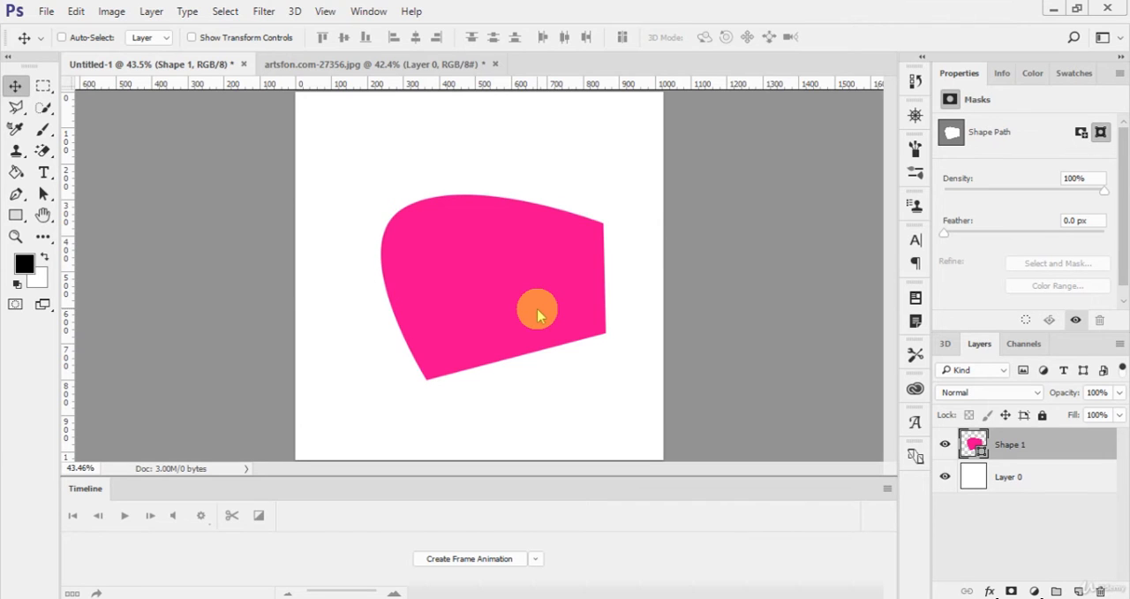
Step: Switch to the artsfon.com-27356.jpg document, frame the origami bird's head at 200% zoom and activate the Pen tool
click(362, 62)
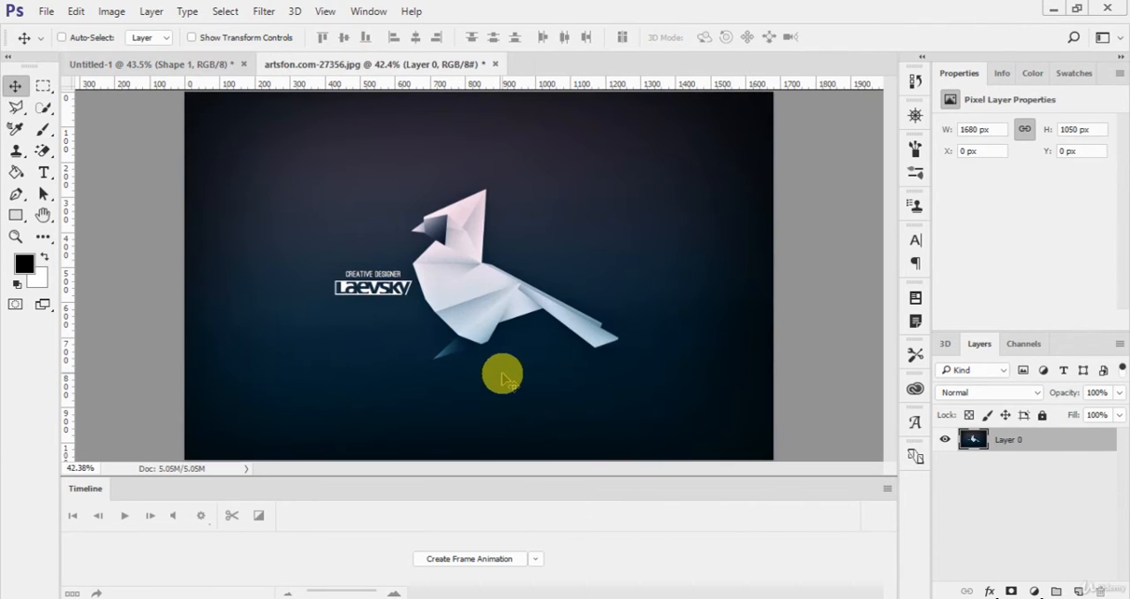
key(ctrl+plus)
key(ctrl+plus)
key(ctrl+plus)
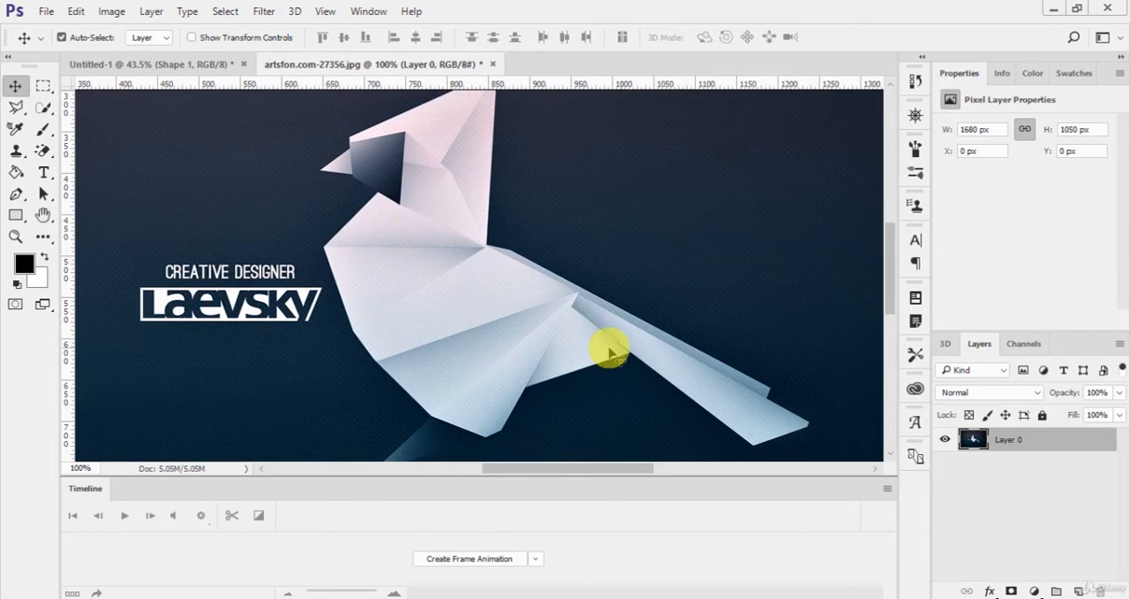
key(ctrl+plus)
key(ctrl+0)
key(ctrl+1)
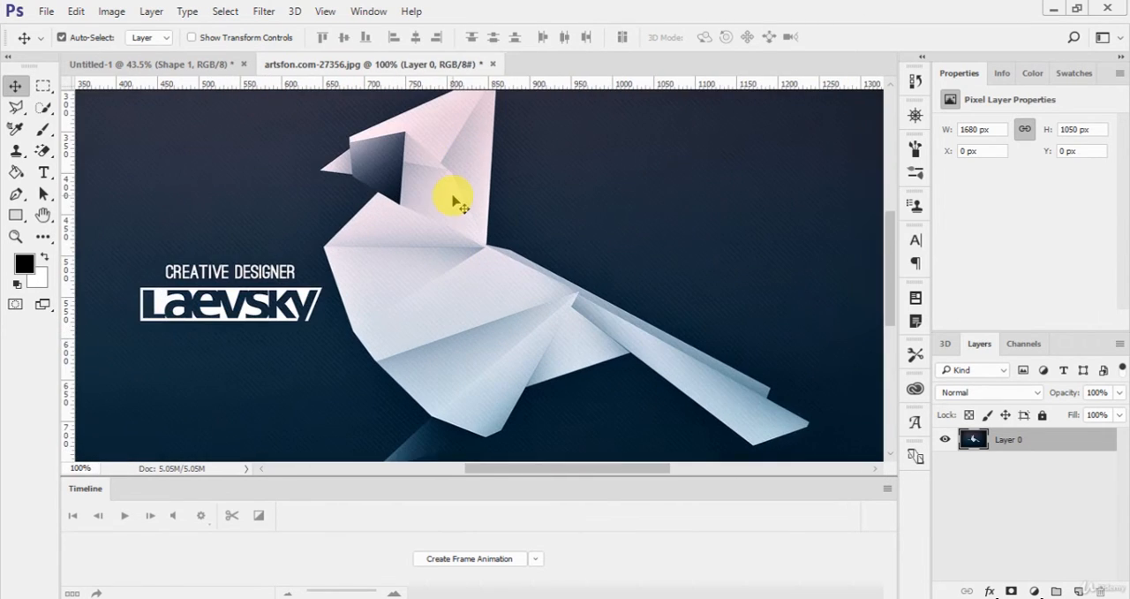
scroll(435, 203, up, 2)
key(ctrl+plus)
scroll(439, 210, down, 2)
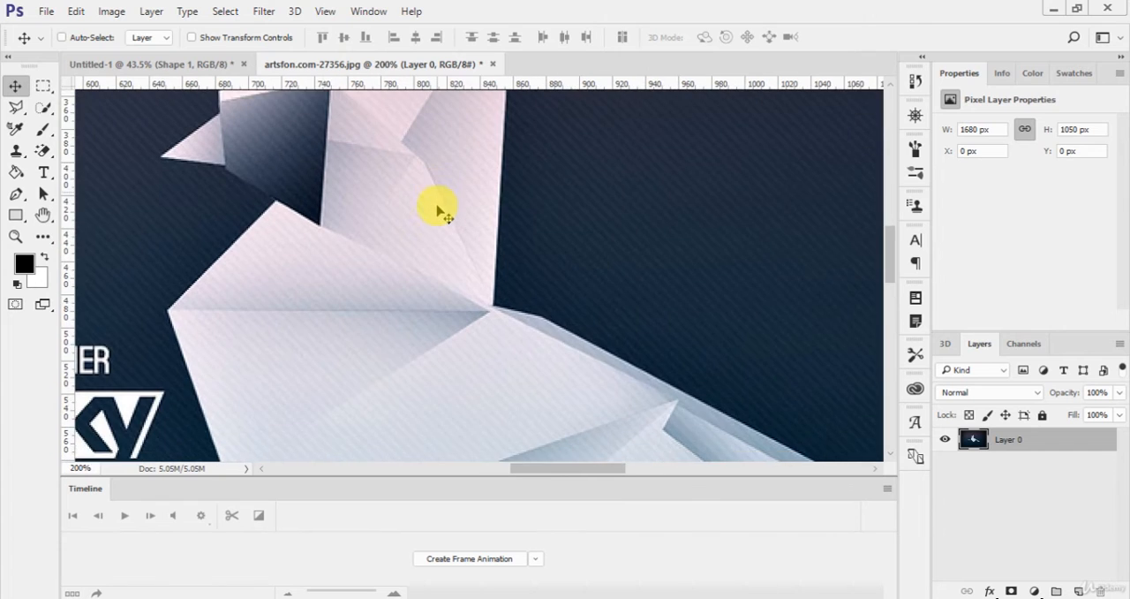
scroll(439, 210, up, 5)
scroll(437, 216, up, 2)
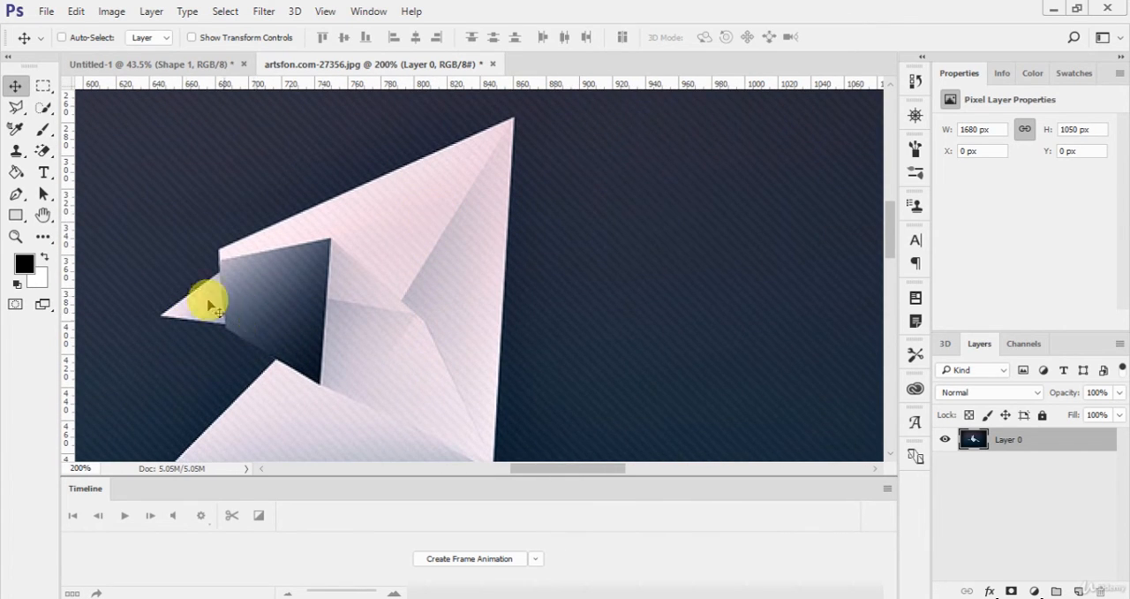
click(16, 193)
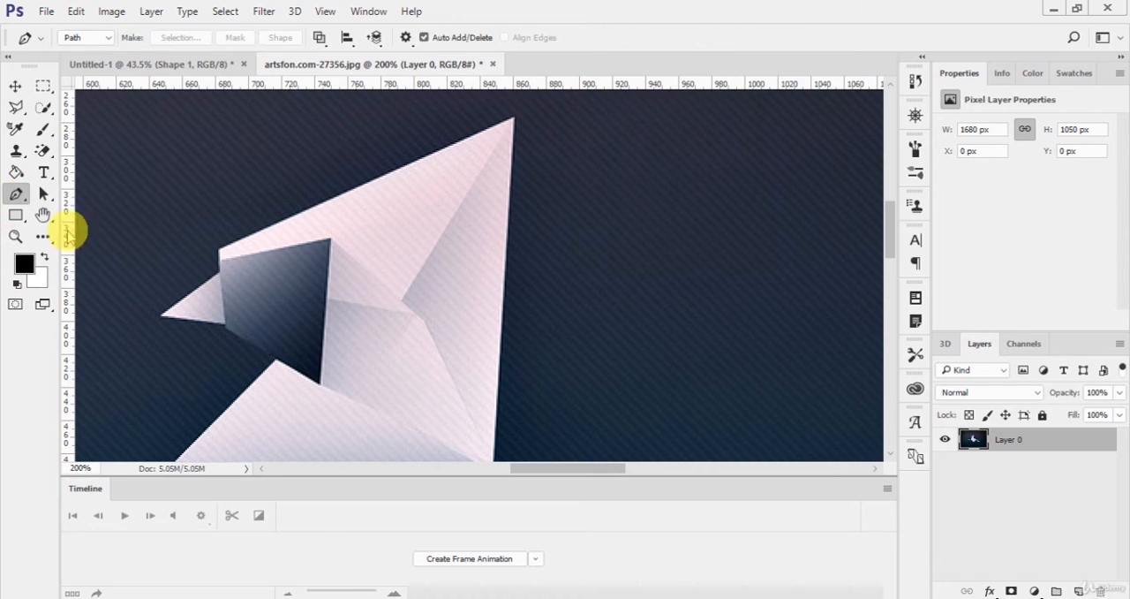
click(162, 318)
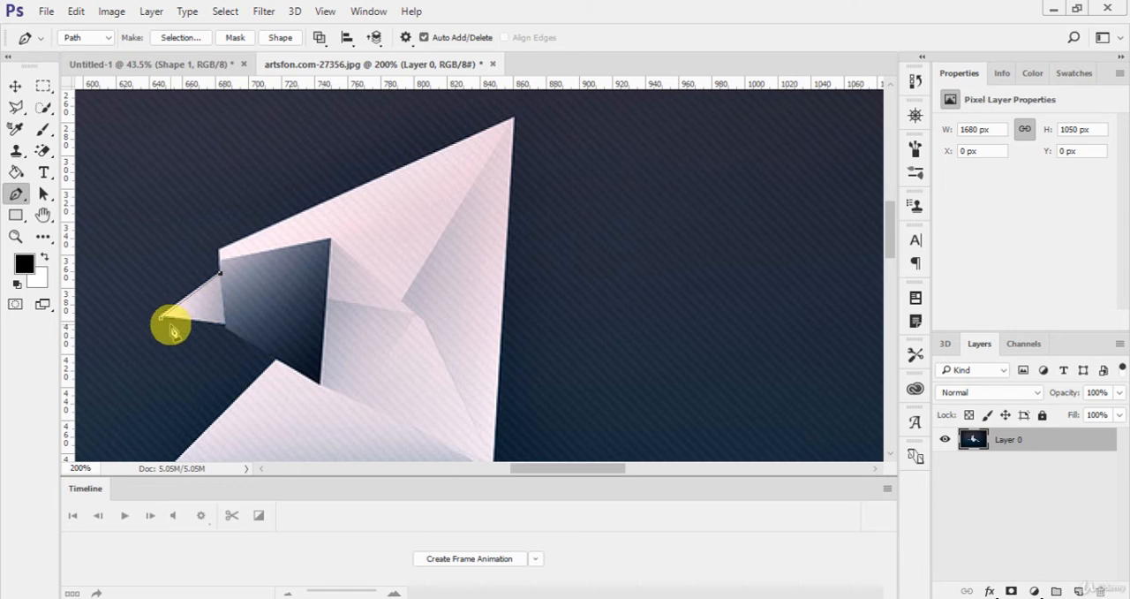
click(220, 273)
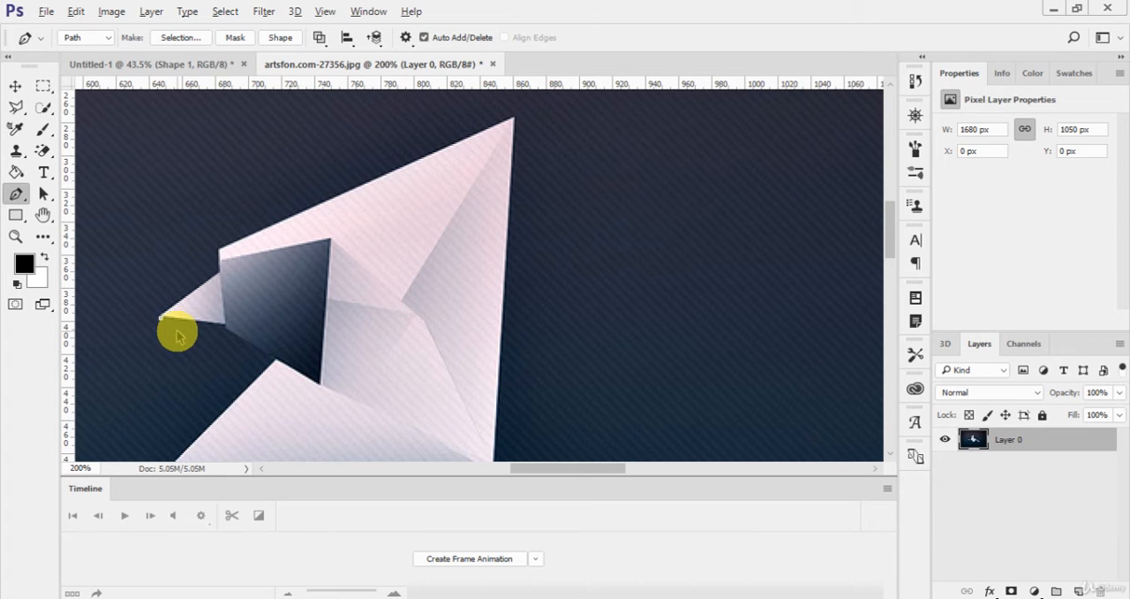
key(ctrl+alt+z)
click(162, 319)
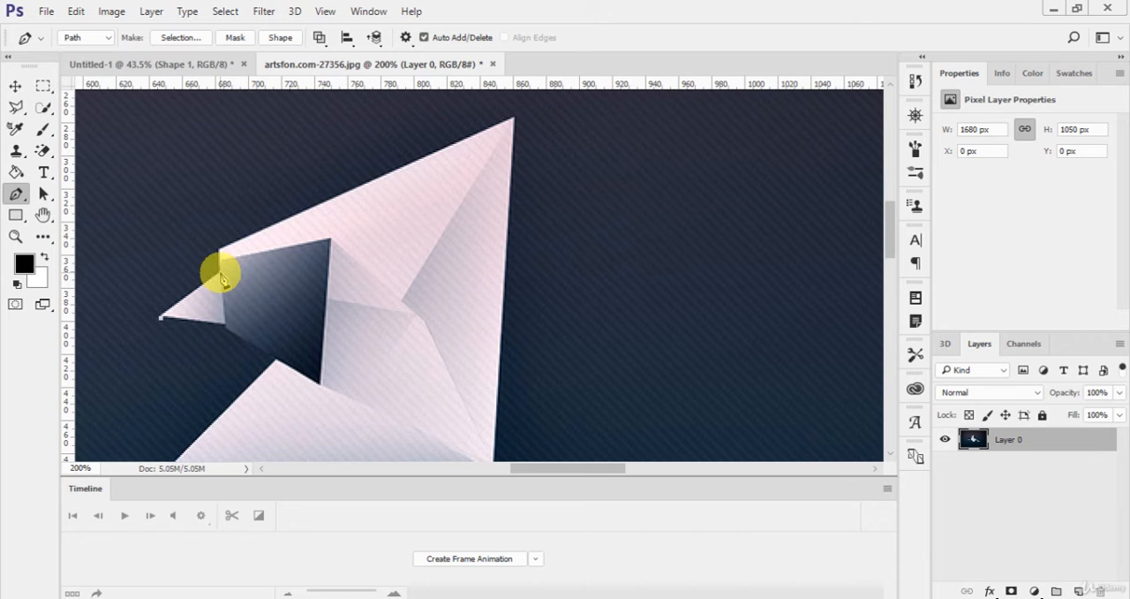
key(ctrl+alt+z)
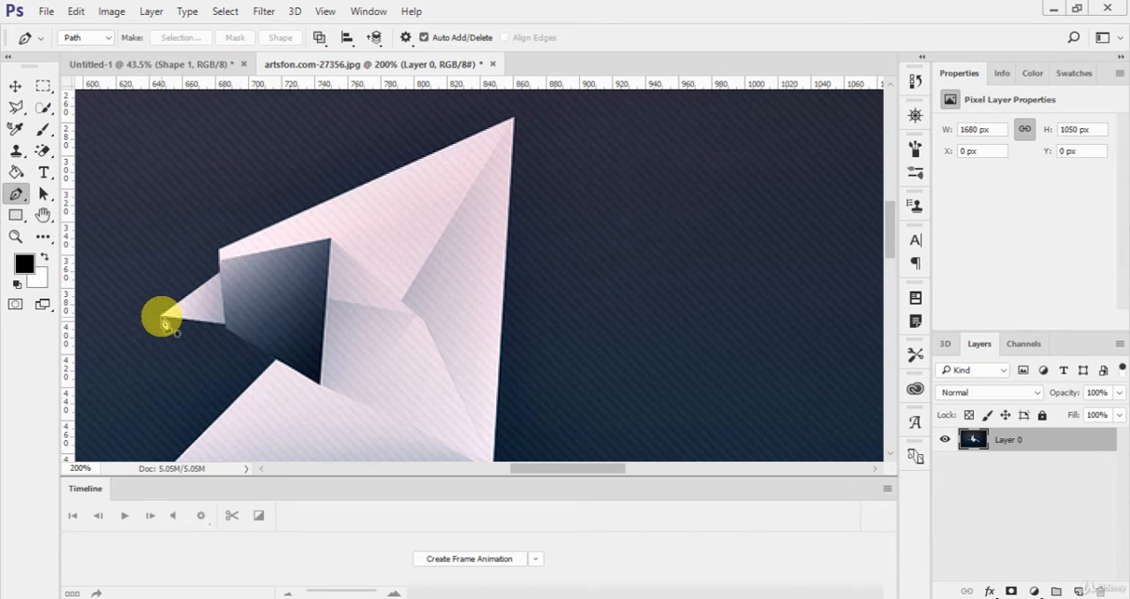
Step: Trace the origami bird's outline from the beak tip over the forehead and crest peak, down the neck to the start of the tail
click(161, 316)
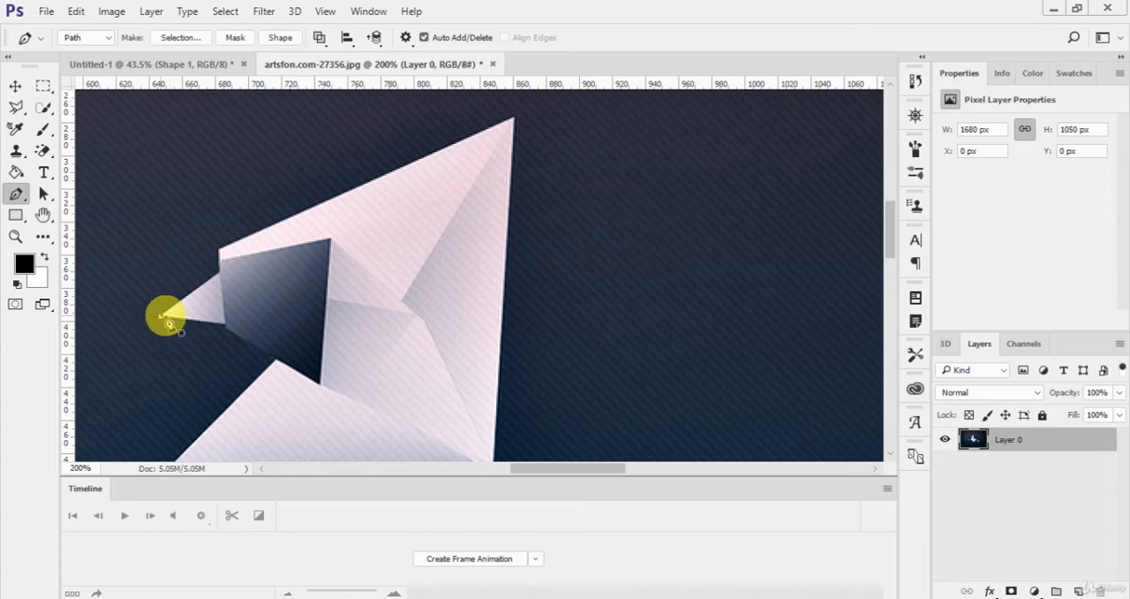
click(221, 271)
click(220, 249)
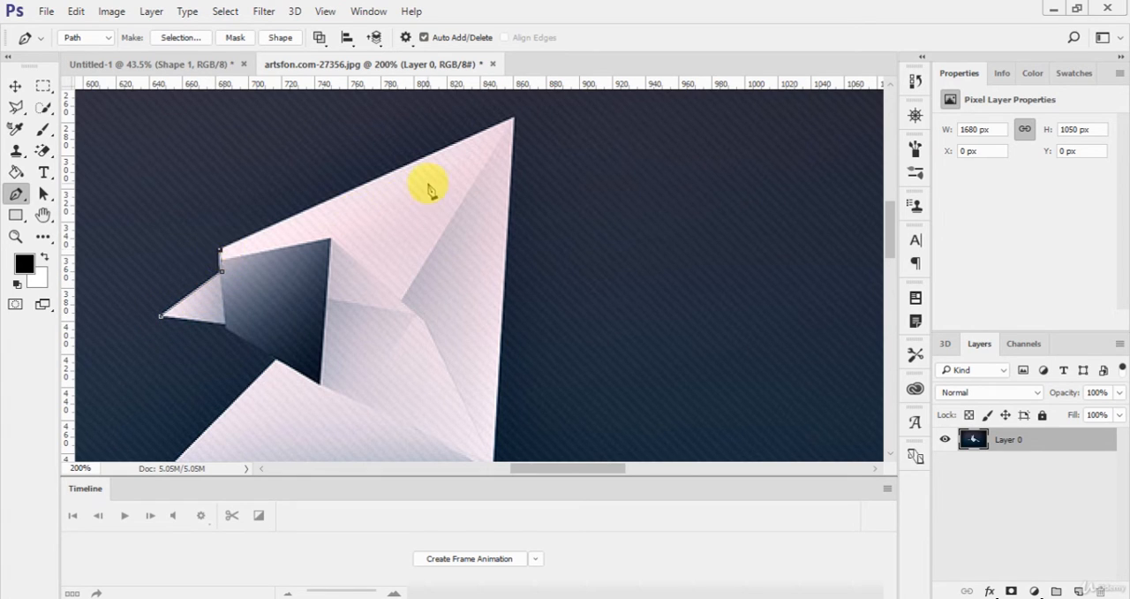
click(514, 124)
scroll(497, 358, down, 2)
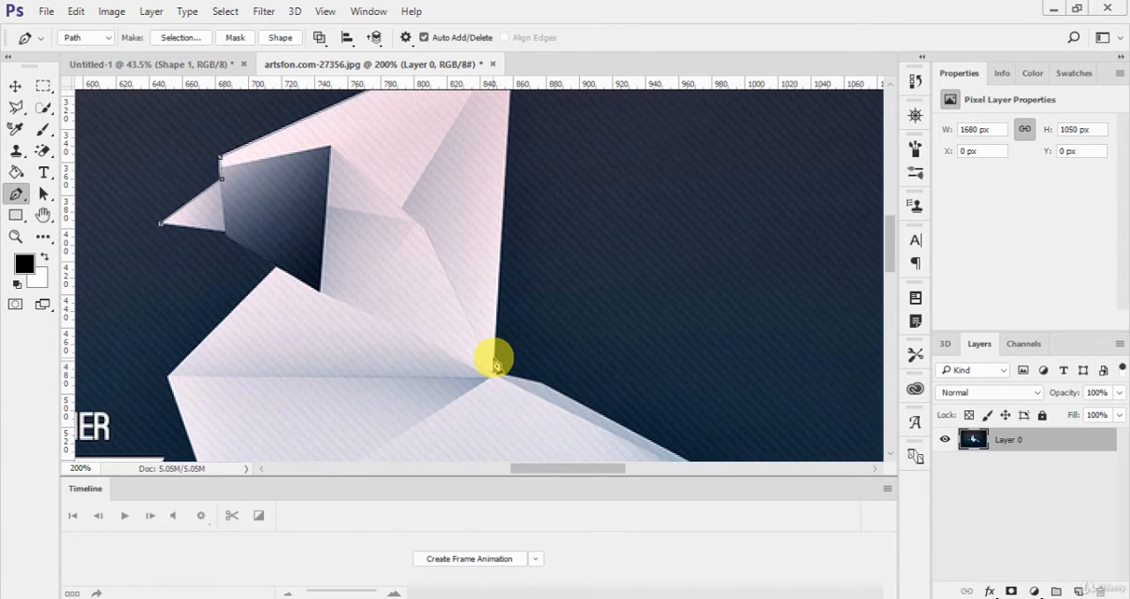
click(493, 373)
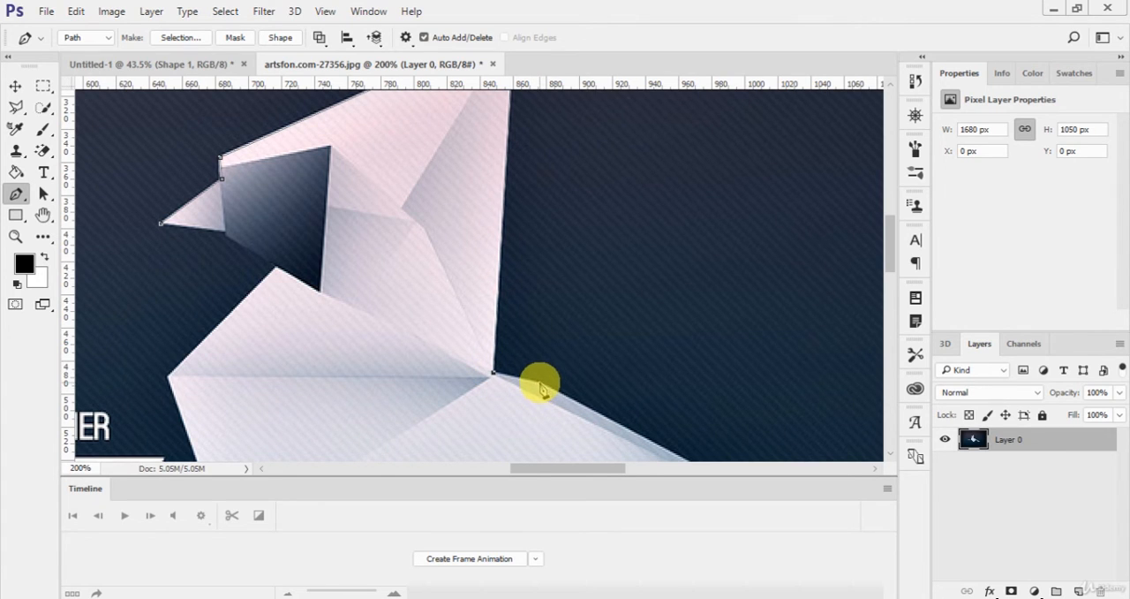
click(540, 382)
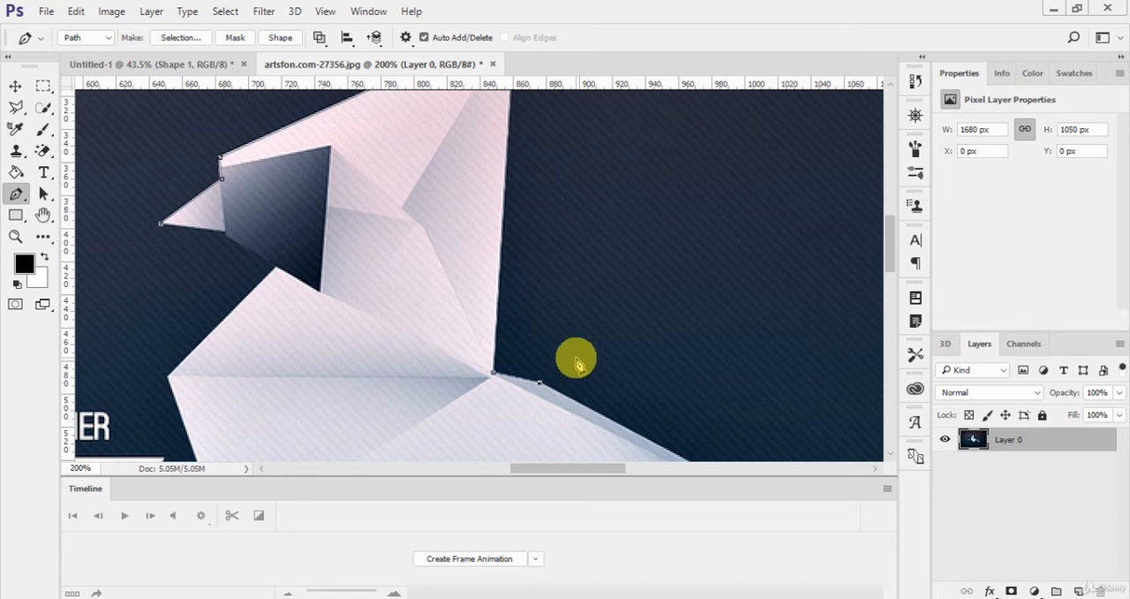
Step: Continue the path from the tail's base along its upper edge to the outer corner of the darker fold
scroll(575, 362, up, 5)
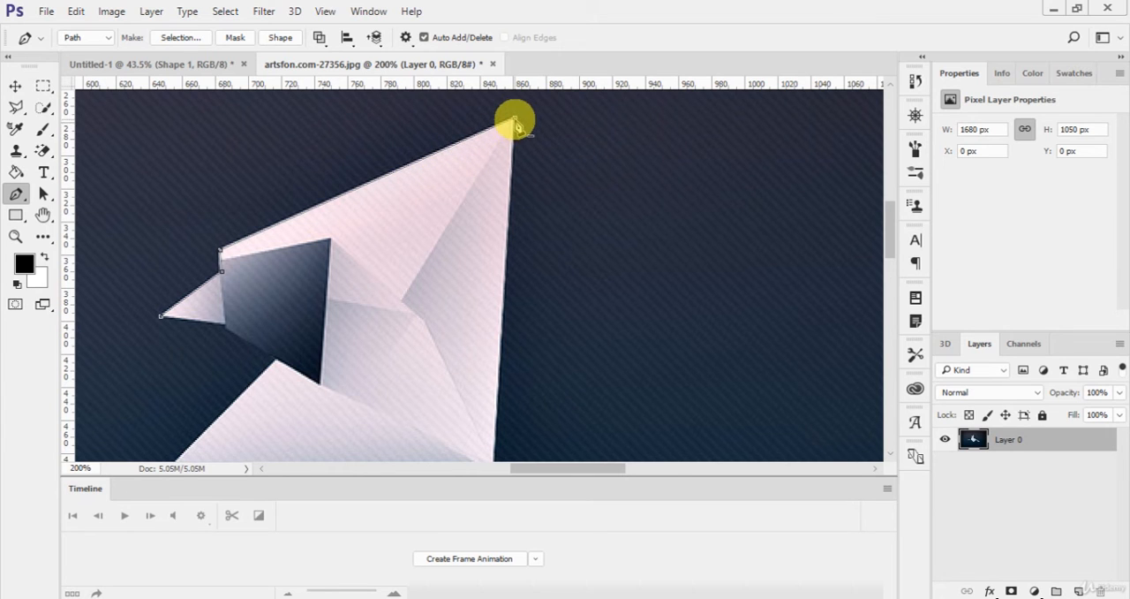
scroll(579, 228, down, 7)
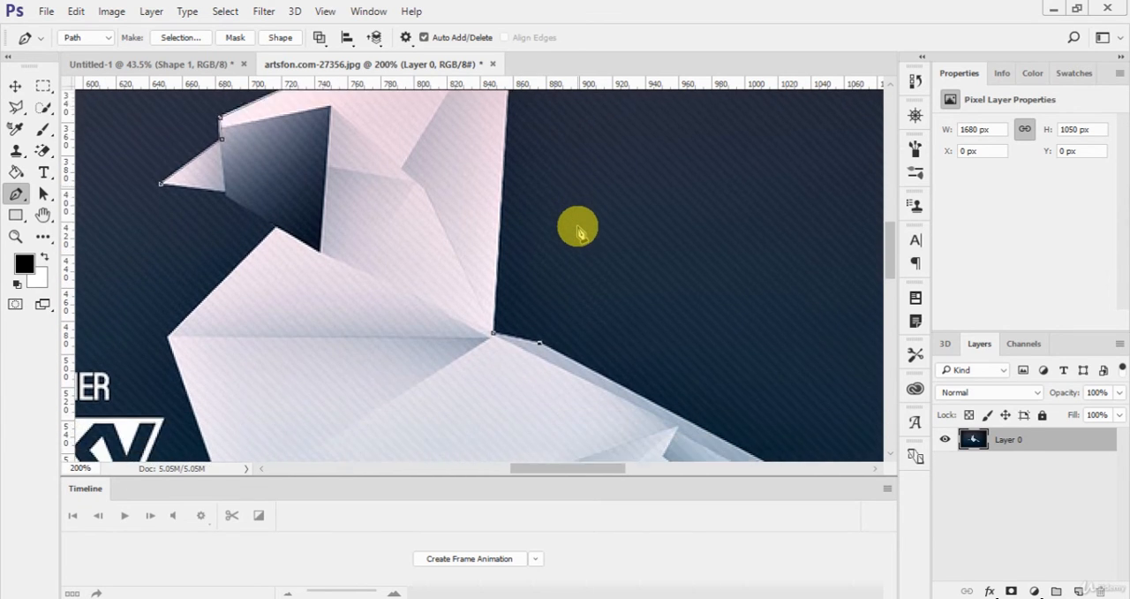
scroll(575, 228, down, 5)
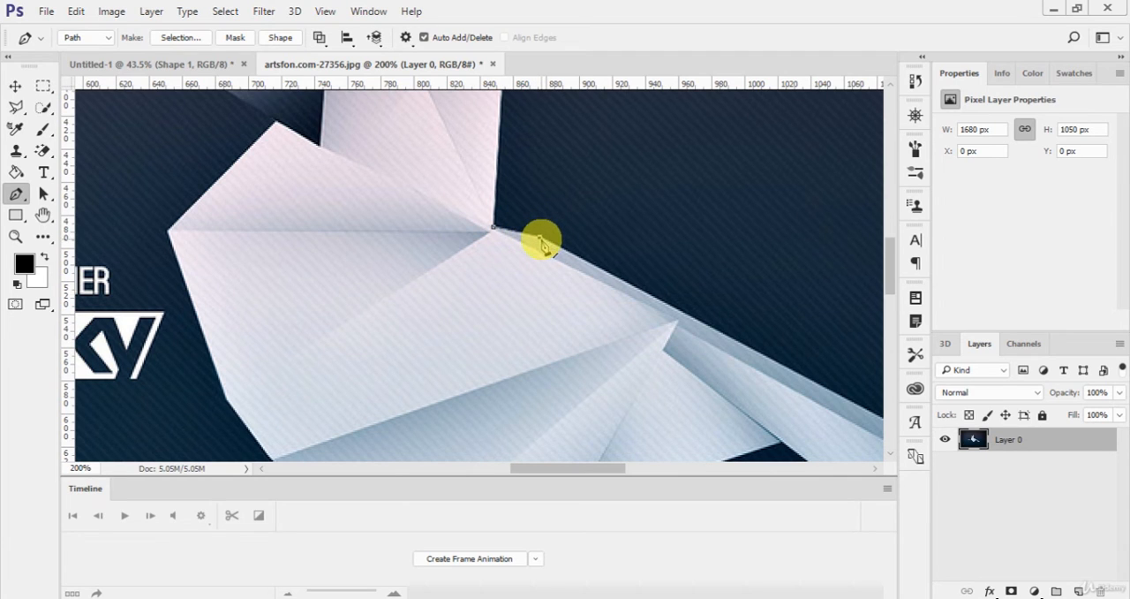
click(539, 237)
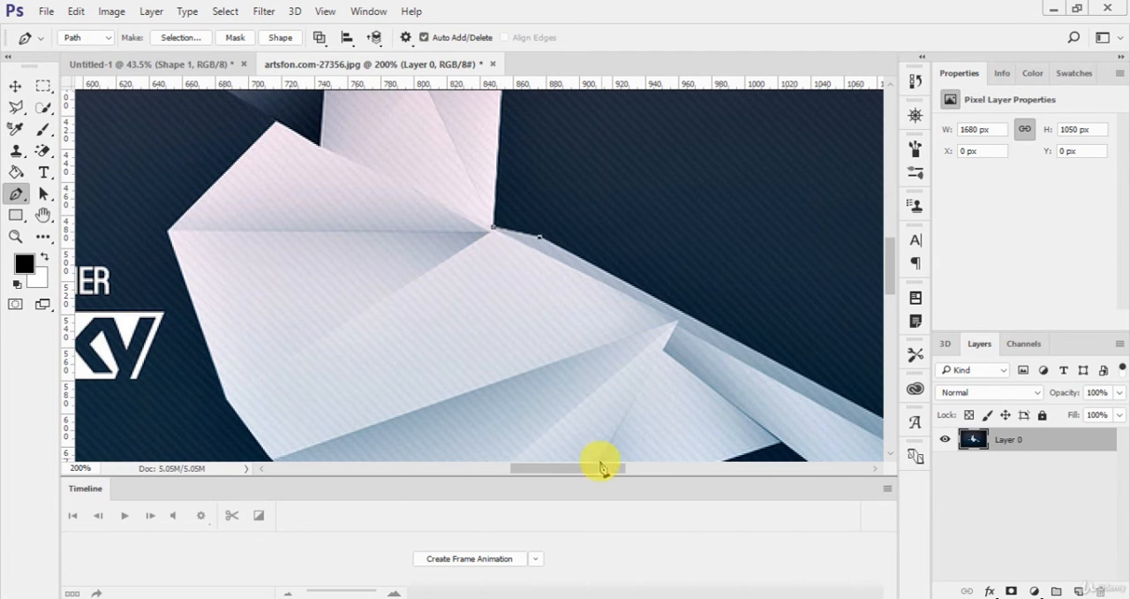
key(ctrl+minus)
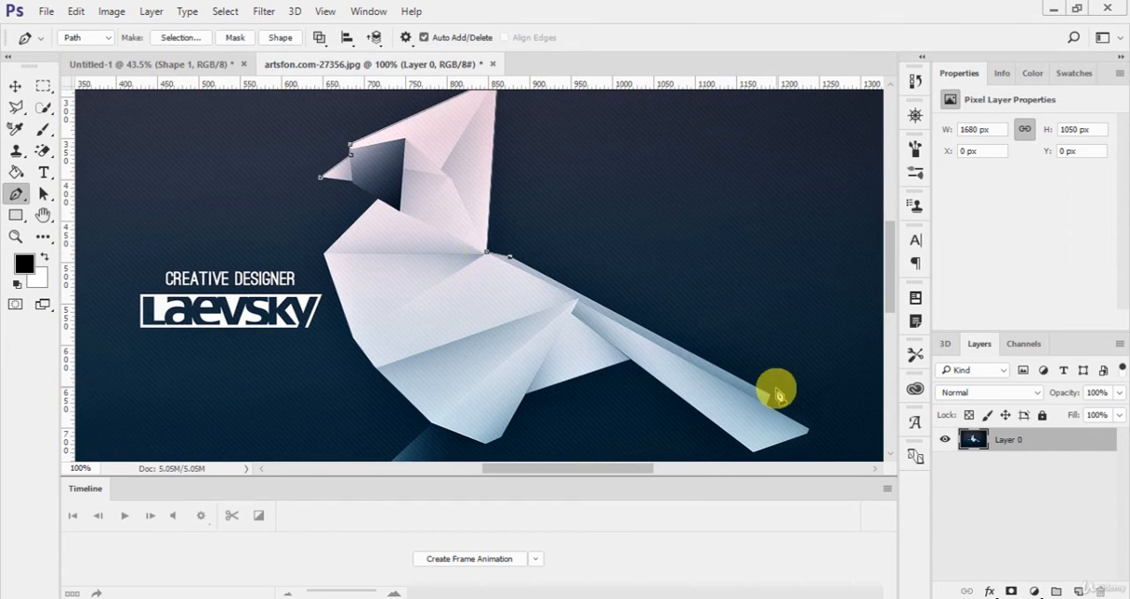
click(511, 257)
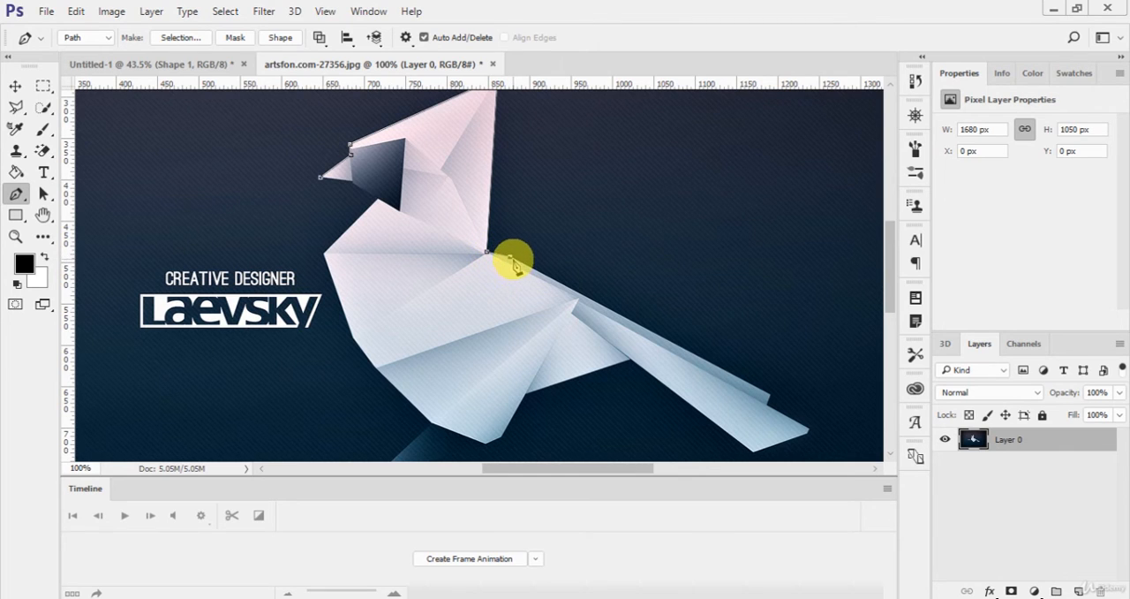
click(771, 397)
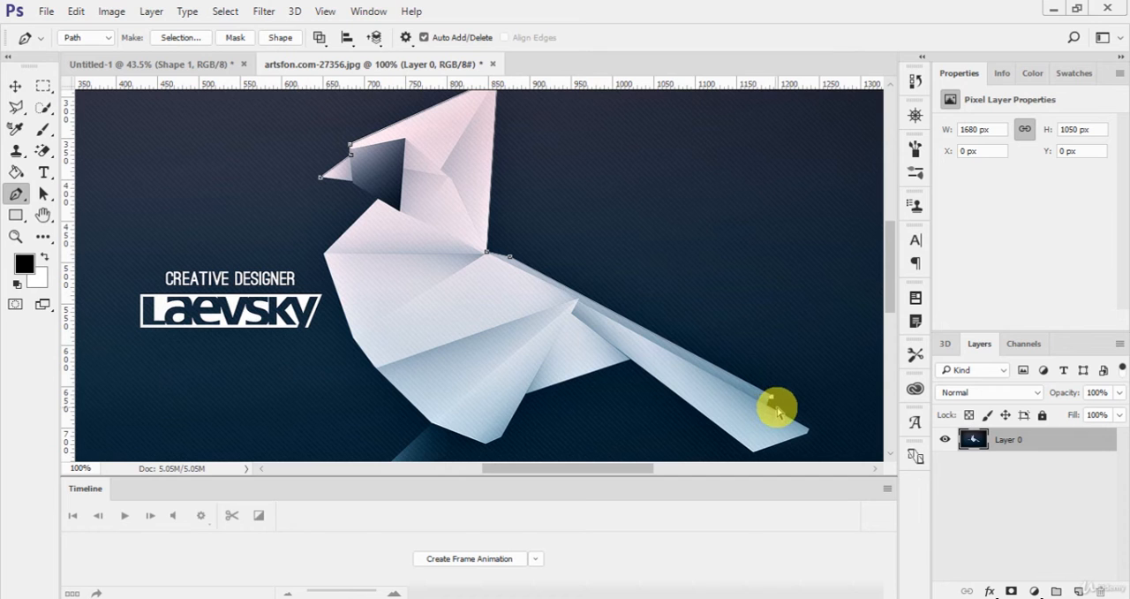
Step: Fit the path to the tail's outer end at 300% zoom, adding anchors at the notch, the tip and the lower corner
key(ctrl+plus)
key(ctrl+plus)
click(624, 468)
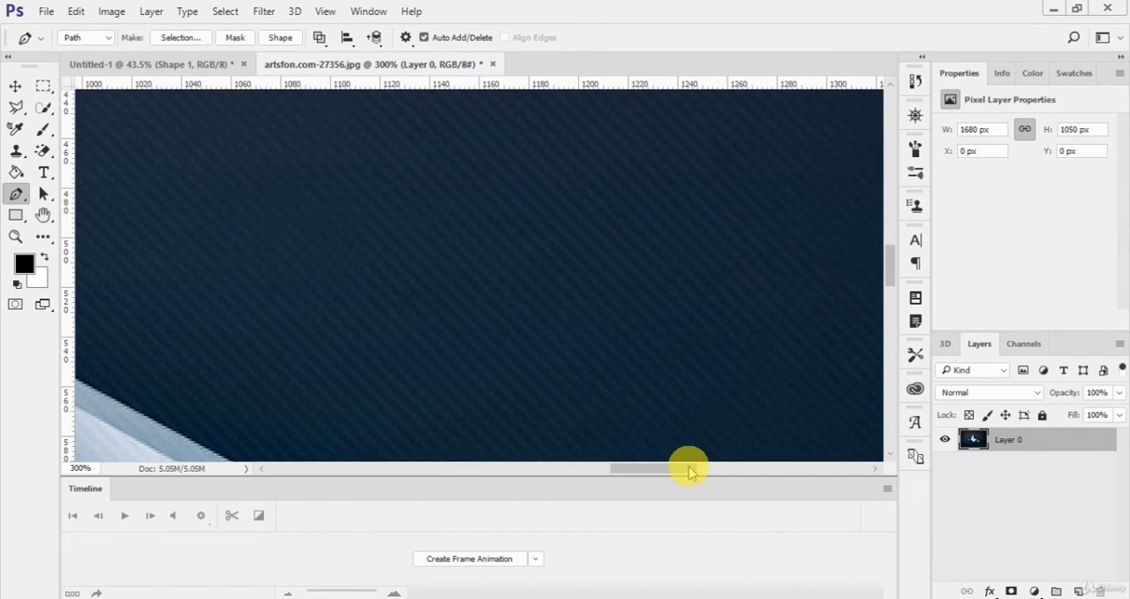
scroll(571, 328, down, 3)
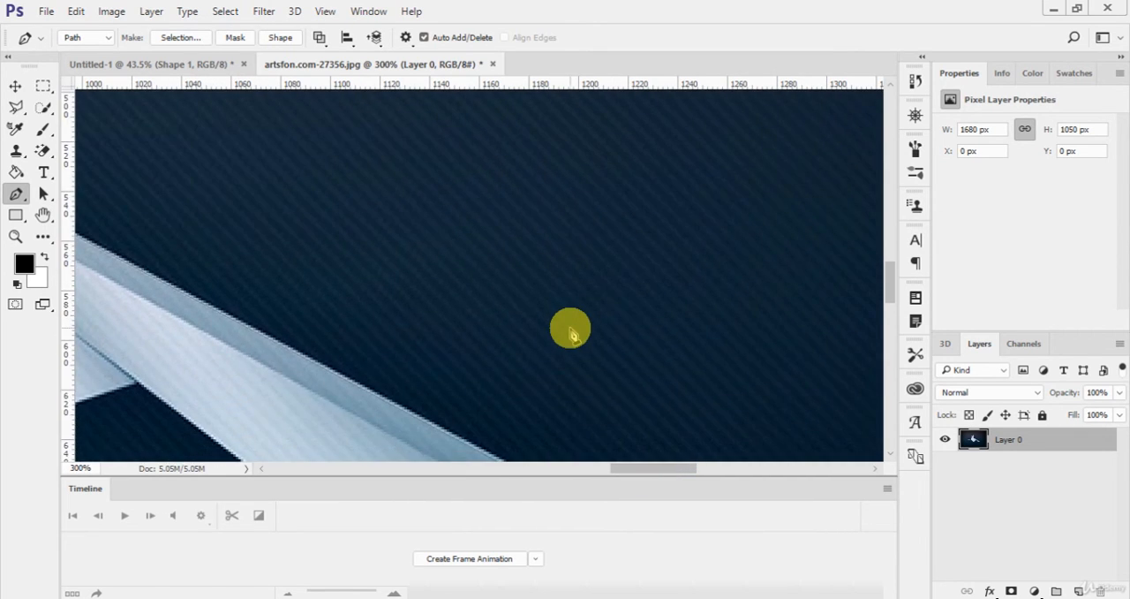
scroll(571, 329, down, 3)
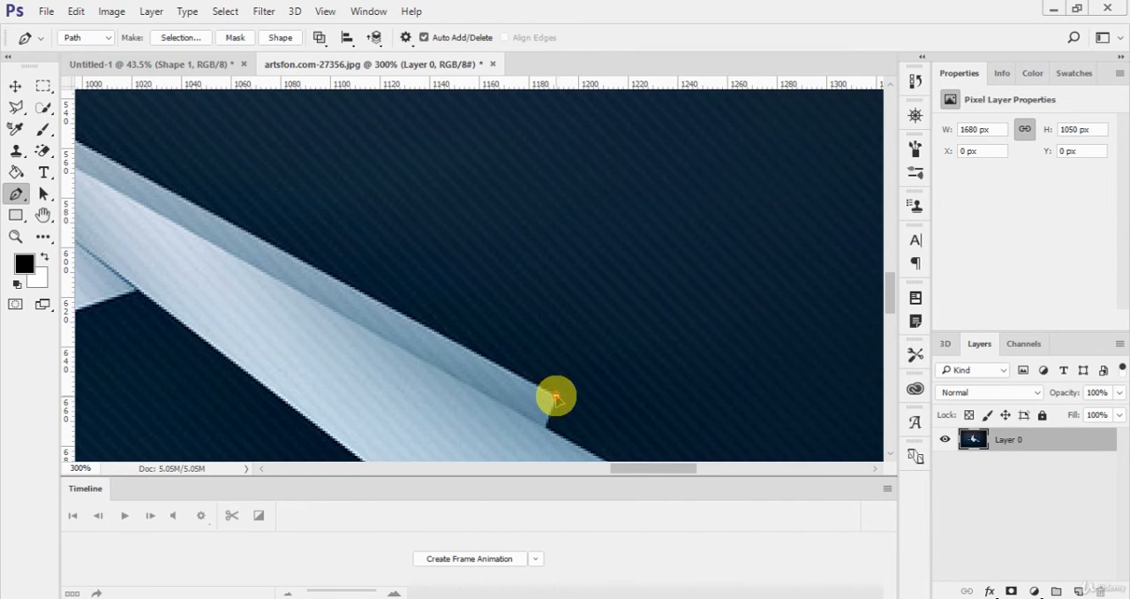
mouse_move(626, 466)
mouse_down()
mouse_move(592, 466)
mouse_move(636, 467)
mouse_up()
scroll(562, 415, up, 4)
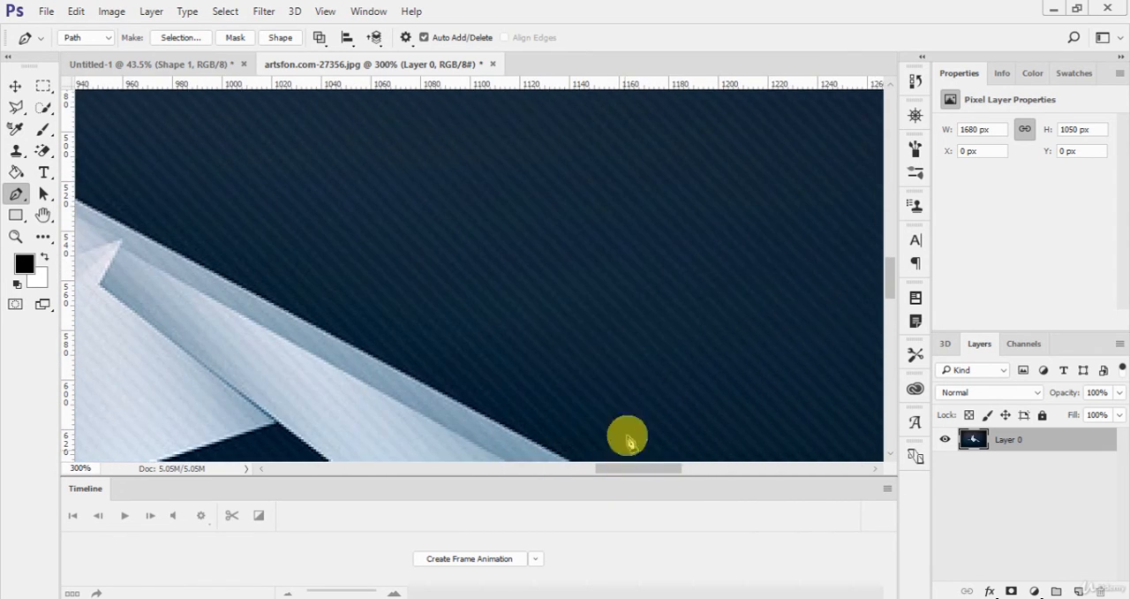
scroll(640, 384, down, 4)
scroll(639, 382, down, 1)
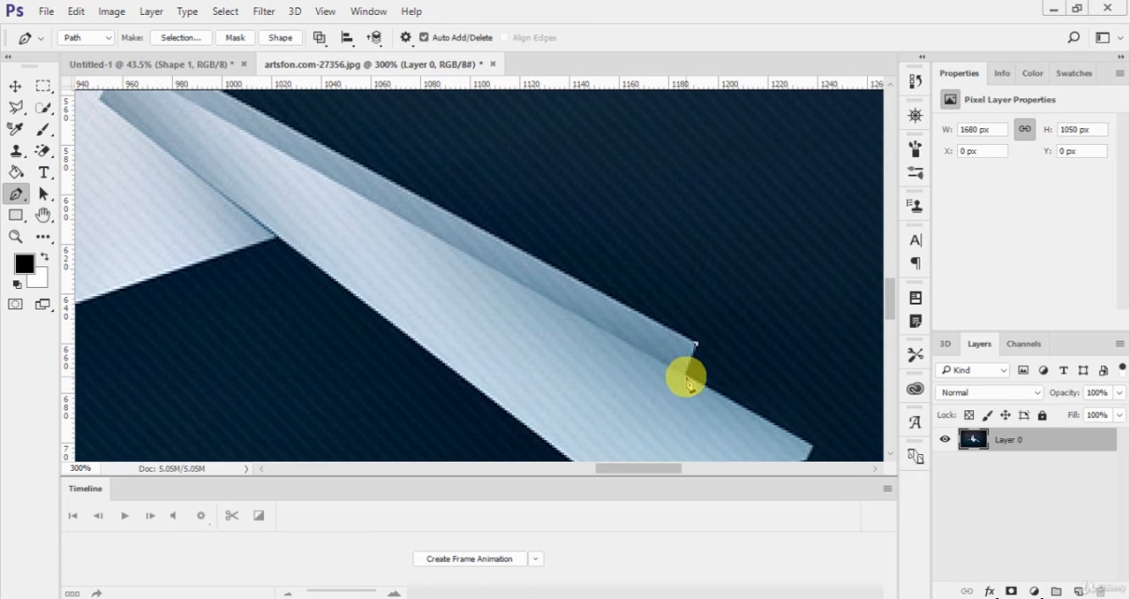
click(685, 376)
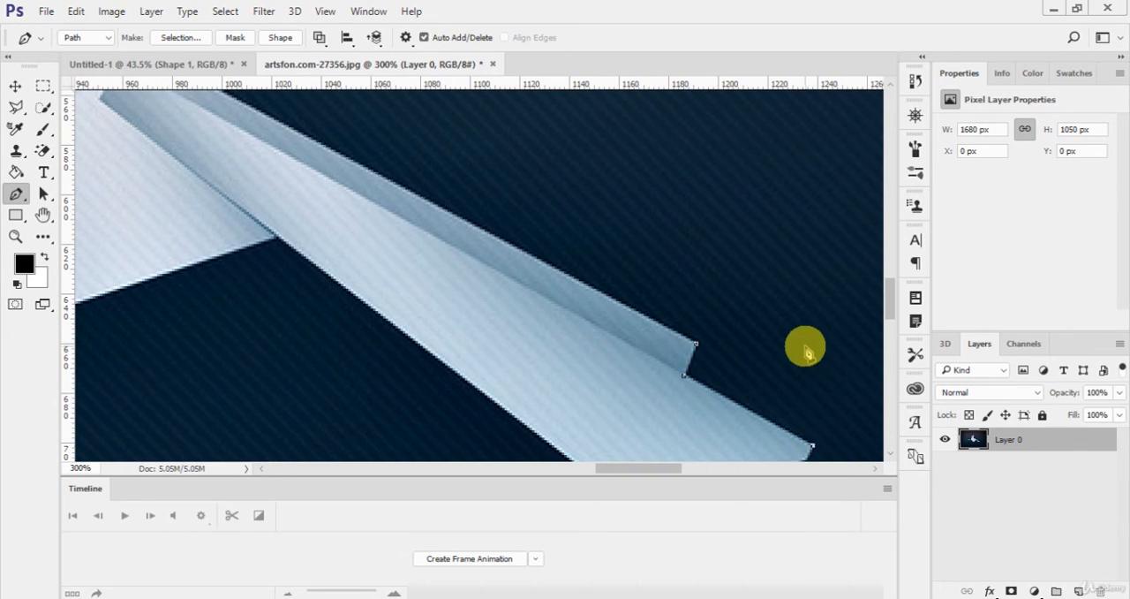
scroll(804, 346, down, 2)
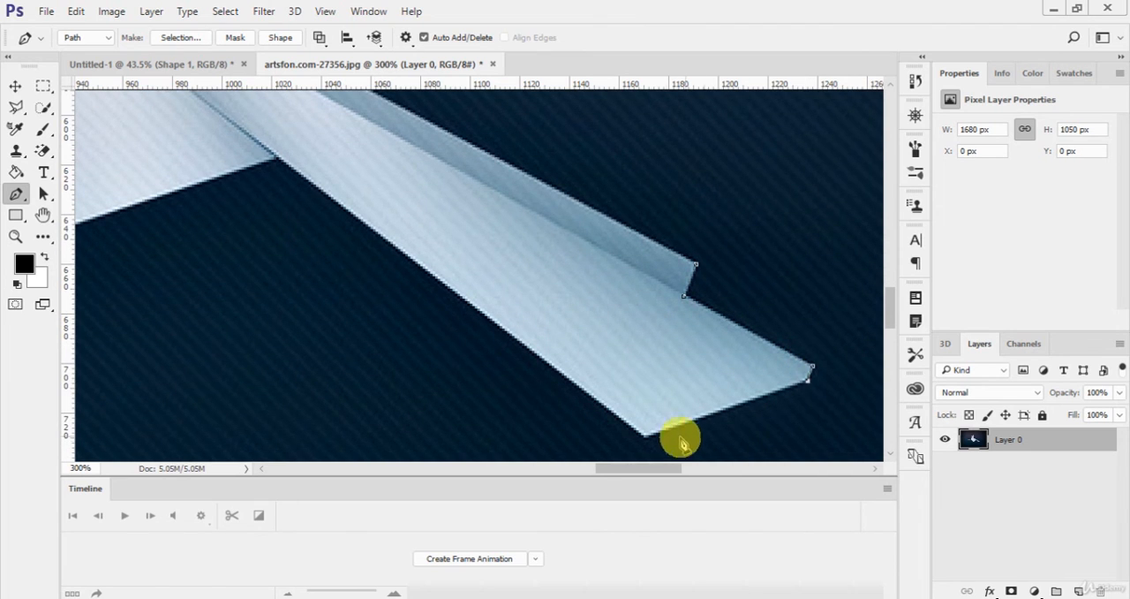
click(647, 435)
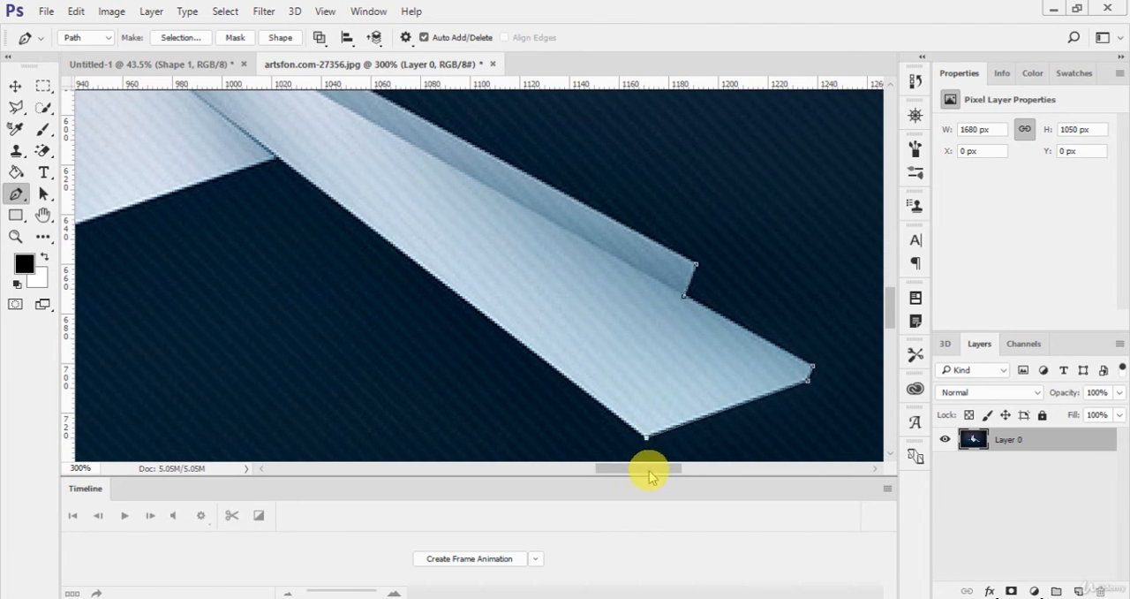
Step: Trace the tail's underside back to the wing and along the wing's lower edge to the body
drag(648, 469, 626, 467)
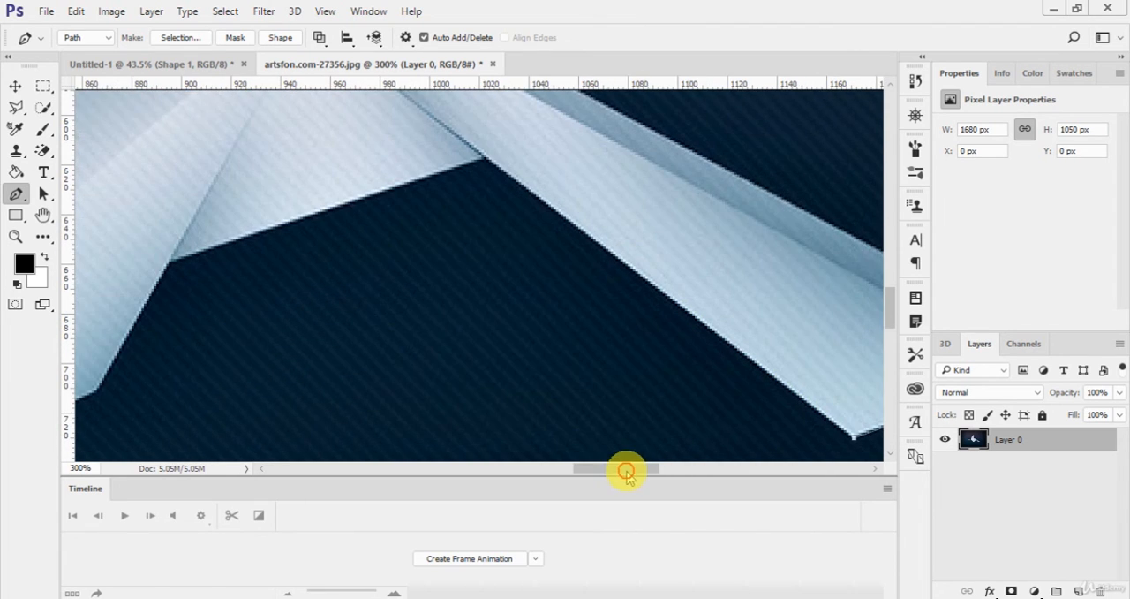
click(484, 159)
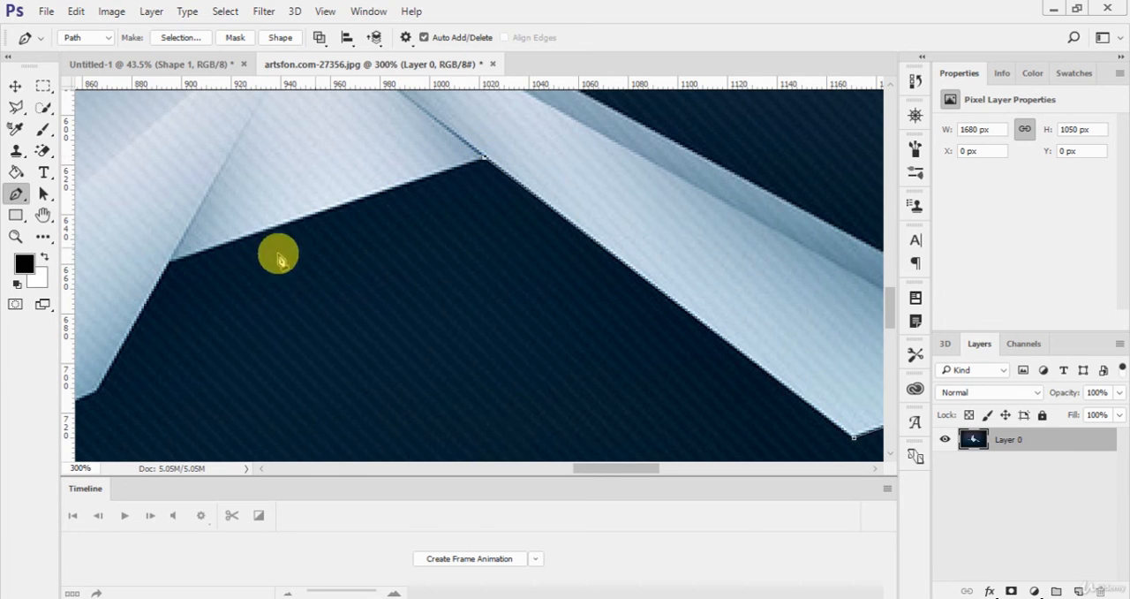
click(174, 265)
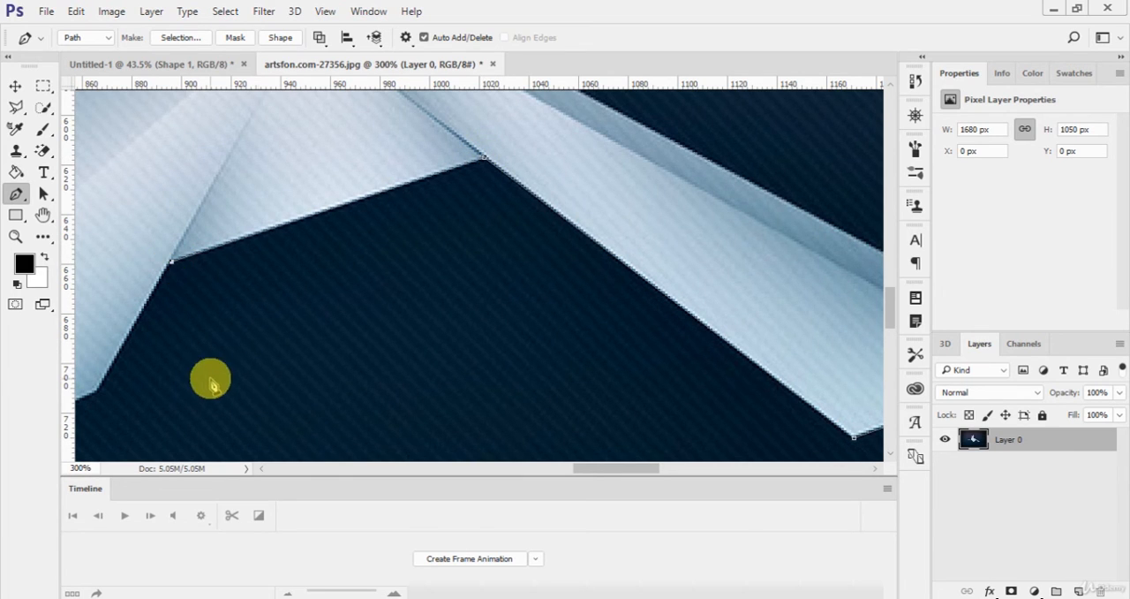
Step: Trace the corners along the bottom of the bird's body, fitting the first corner's anchor exactly to the paper edge
scroll(214, 379, down, 2)
drag(588, 471, 550, 462)
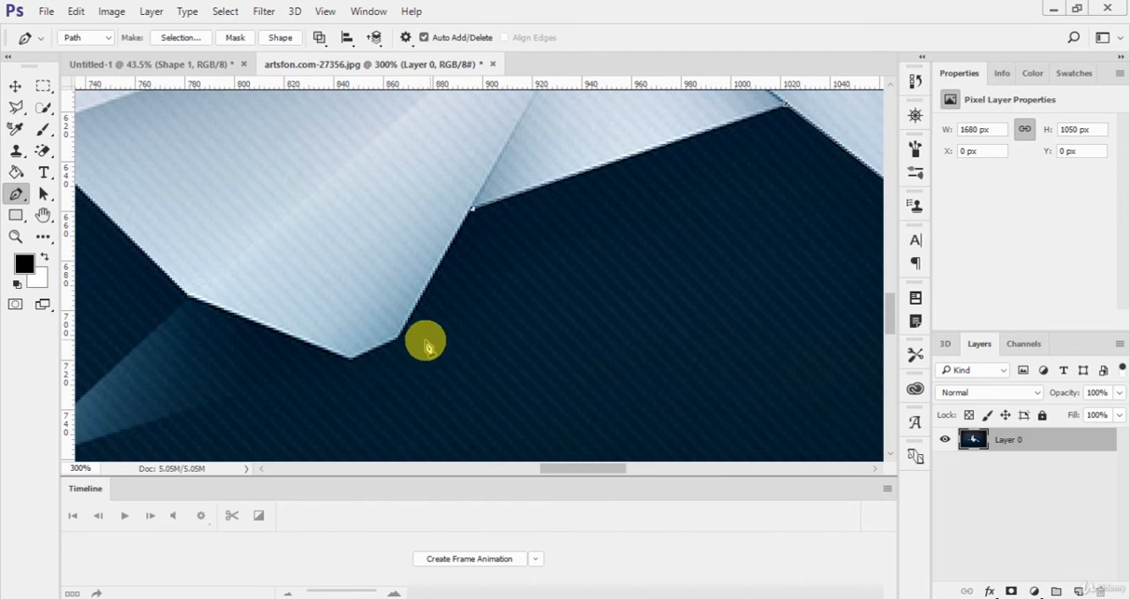
click(396, 341)
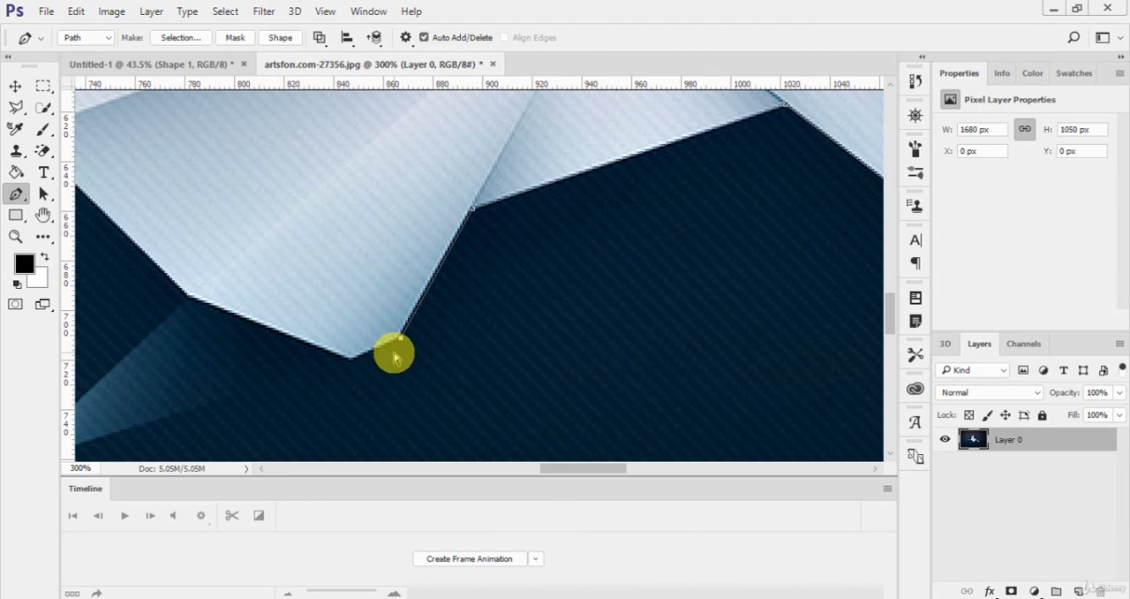
drag(402, 339, 398, 337)
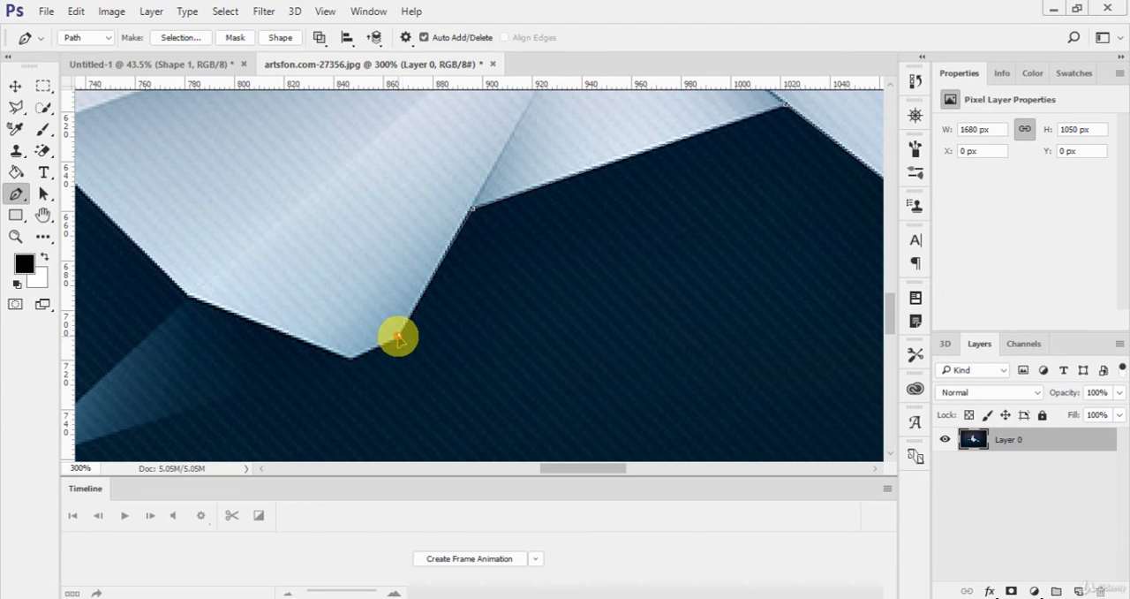
click(351, 358)
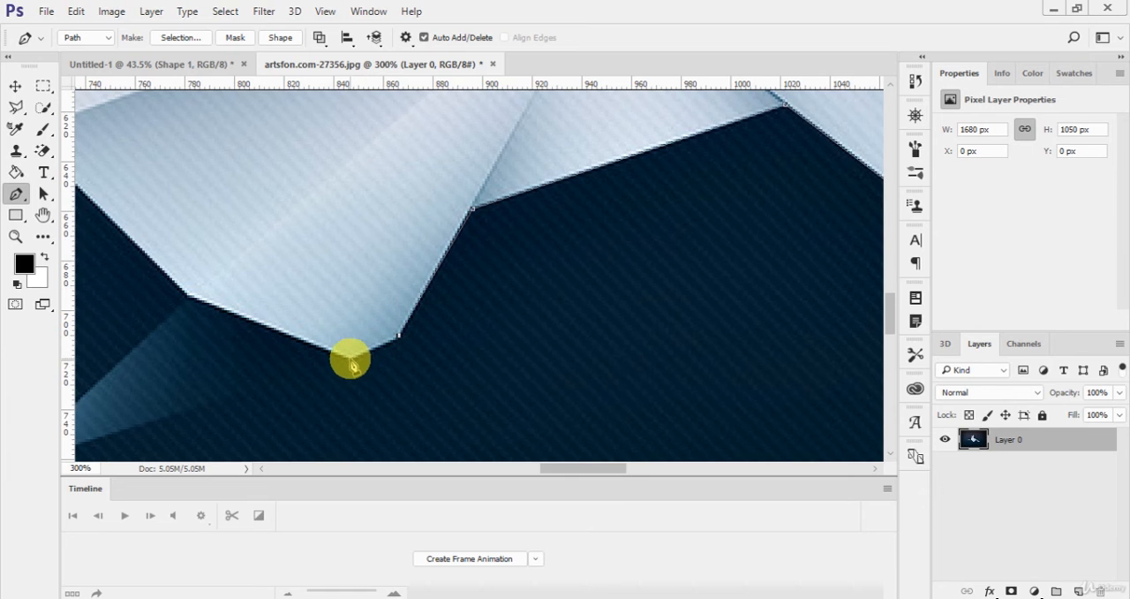
drag(570, 467, 557, 467)
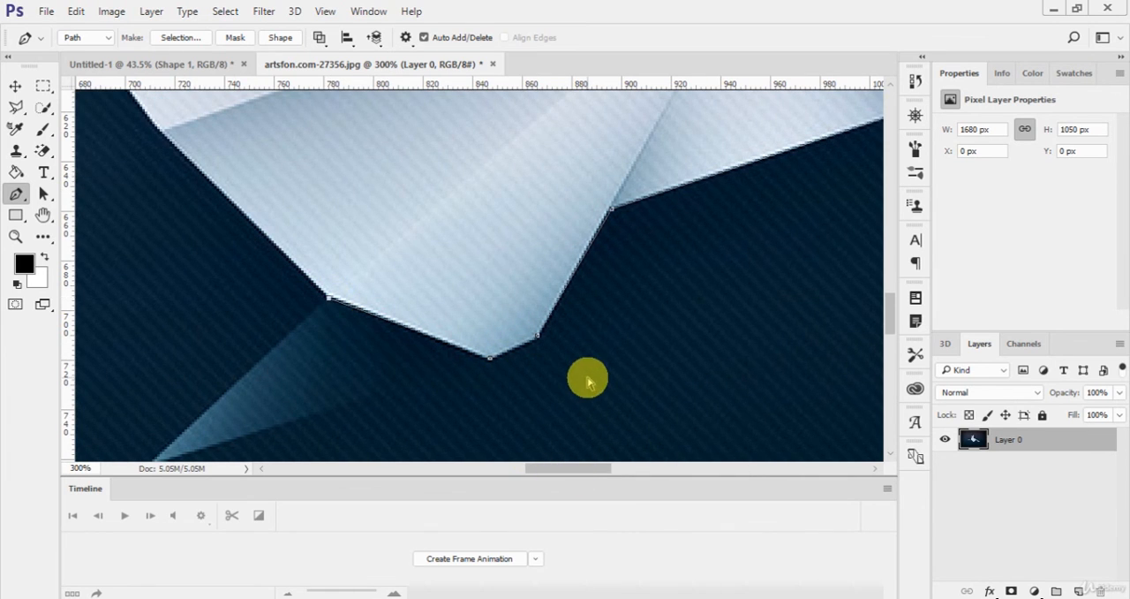
Step: Replace the last anchor with one beside the body's lowest corner and trace the dark triangle below out to its tip and back
key(ctrl+minus)
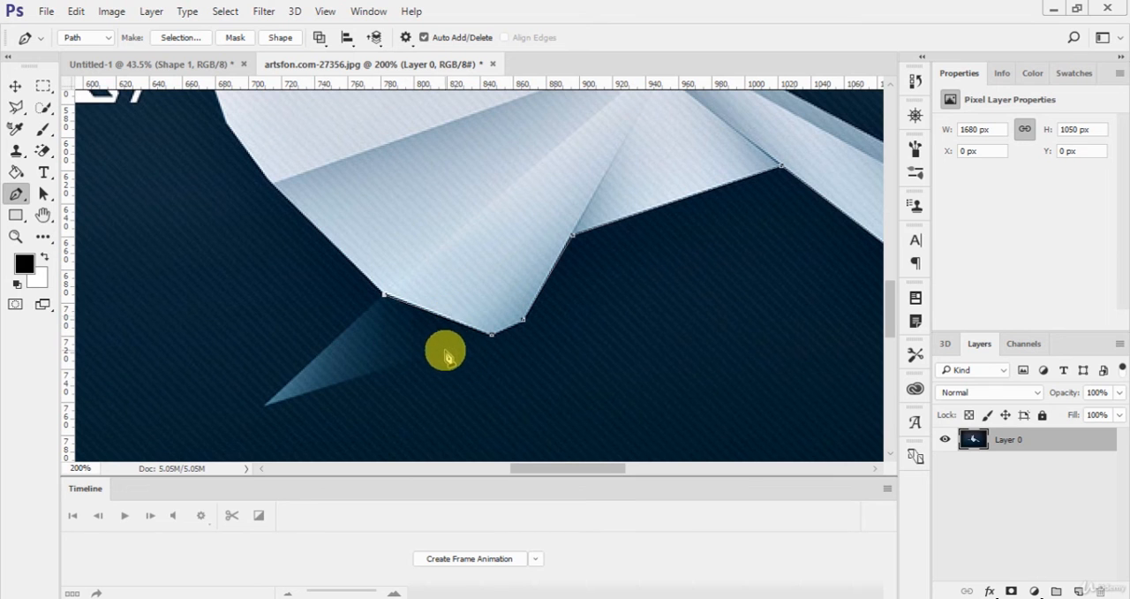
key(ctrl+minus)
key(ctrl+minus)
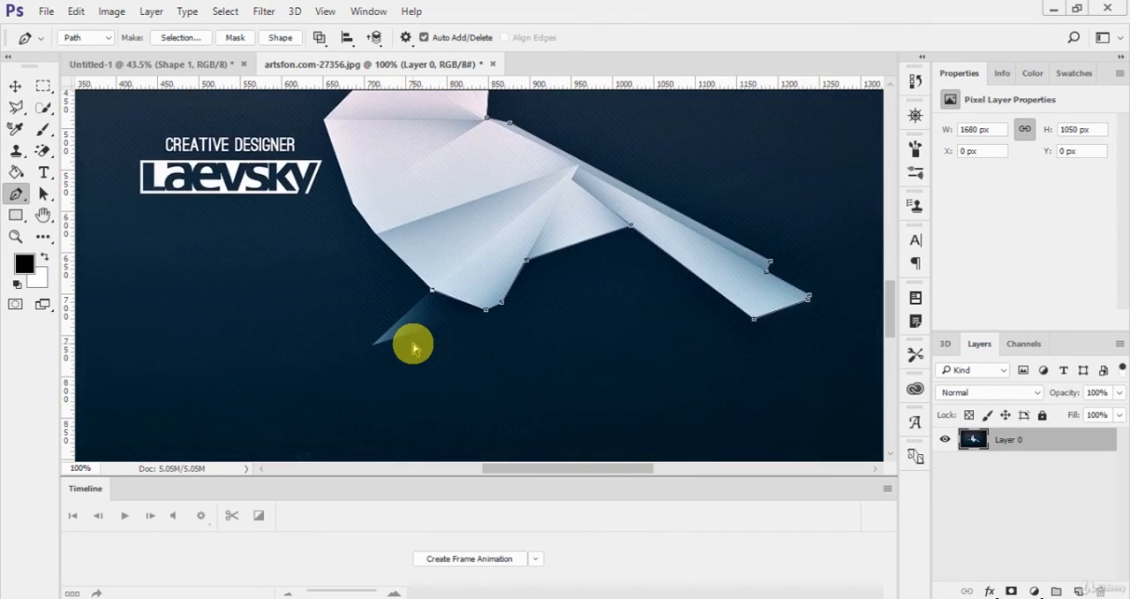
key(ctrl+plus)
key(ctrl+plus)
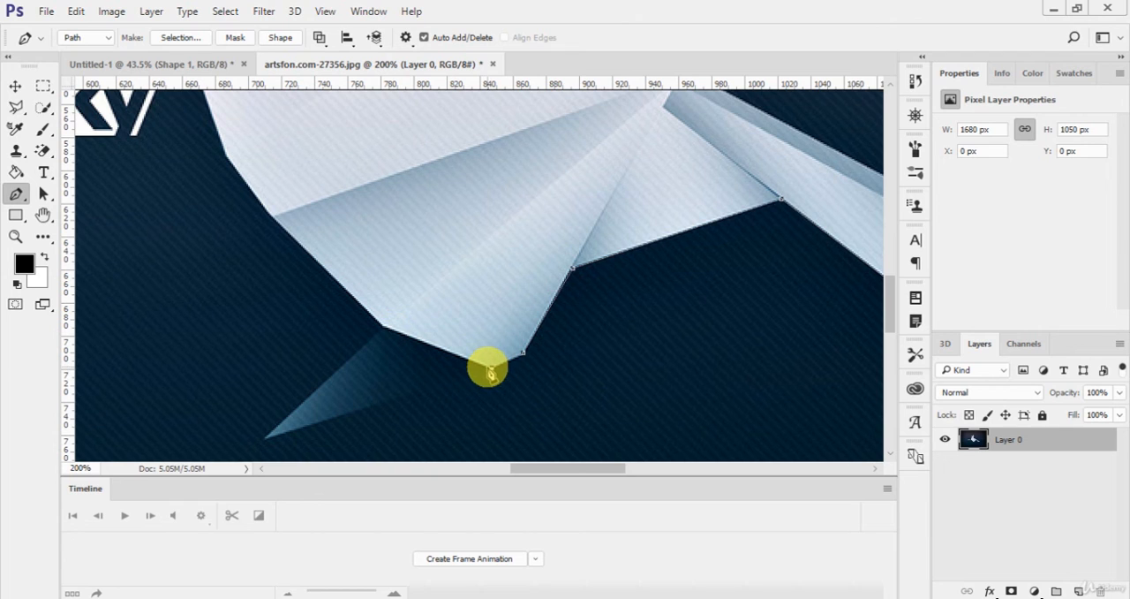
click(265, 439)
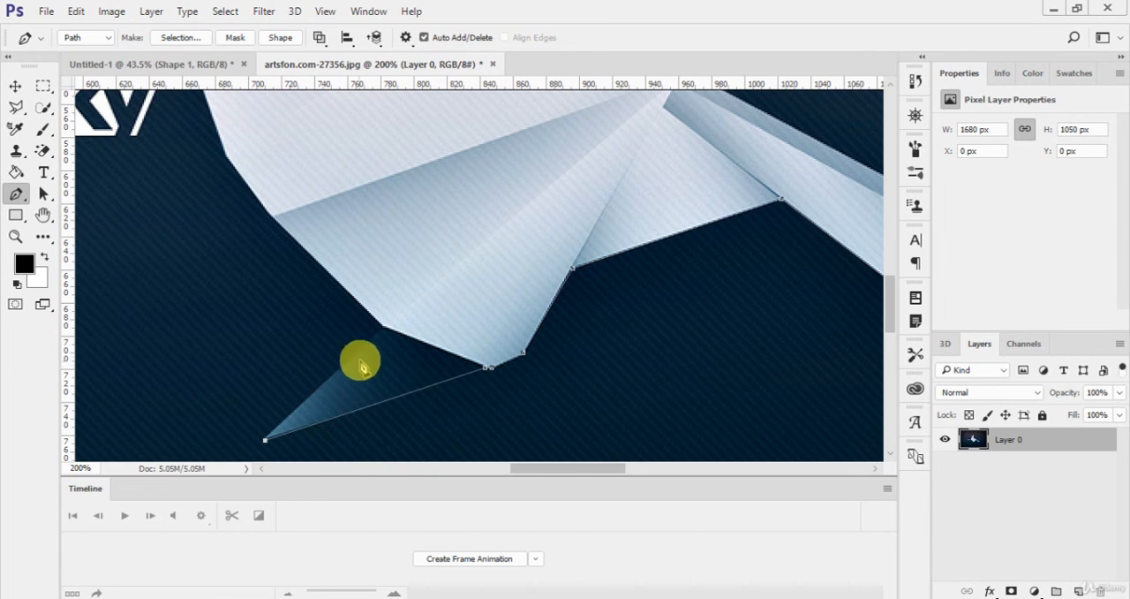
click(383, 329)
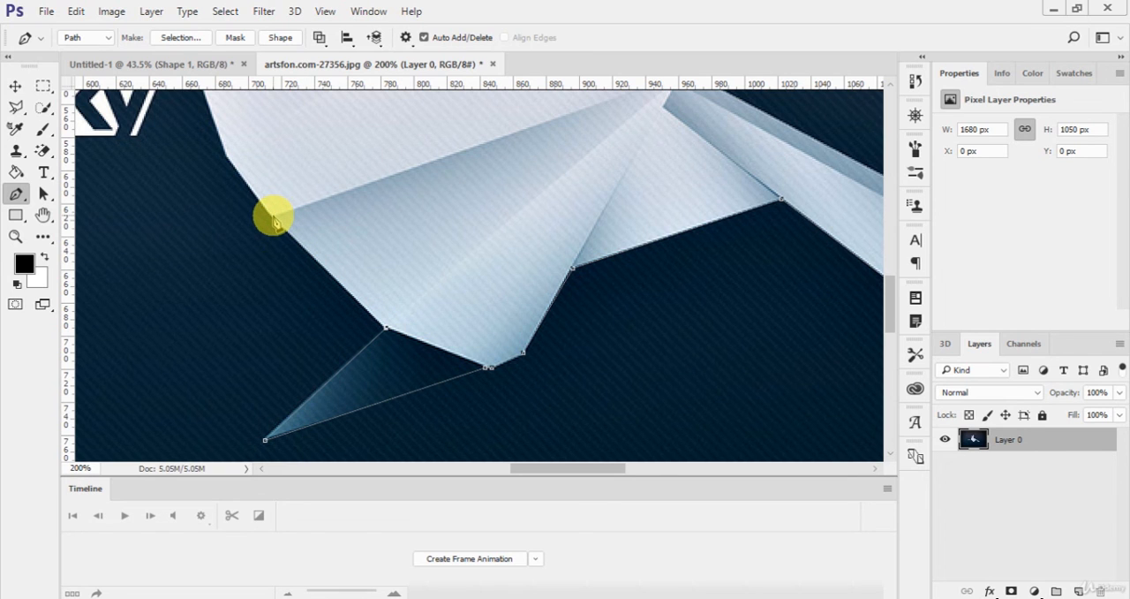
Step: Trace the front corners of the bird's body up to the neck and close the path at the beak
scroll(292, 285, up, 5)
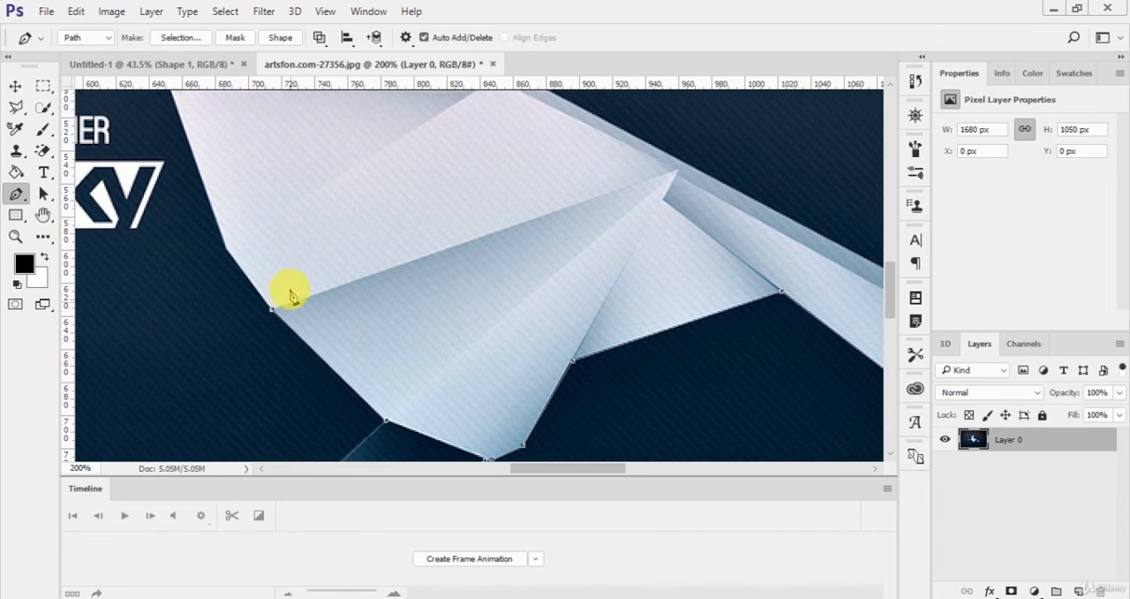
scroll(238, 291, up, 3)
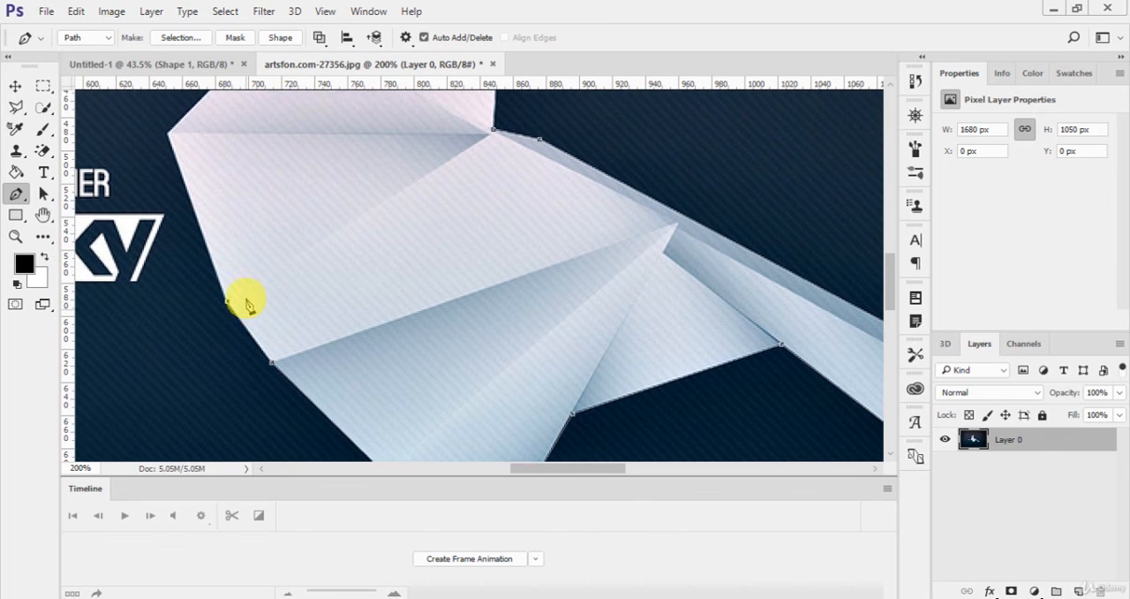
scroll(227, 244, up, 4)
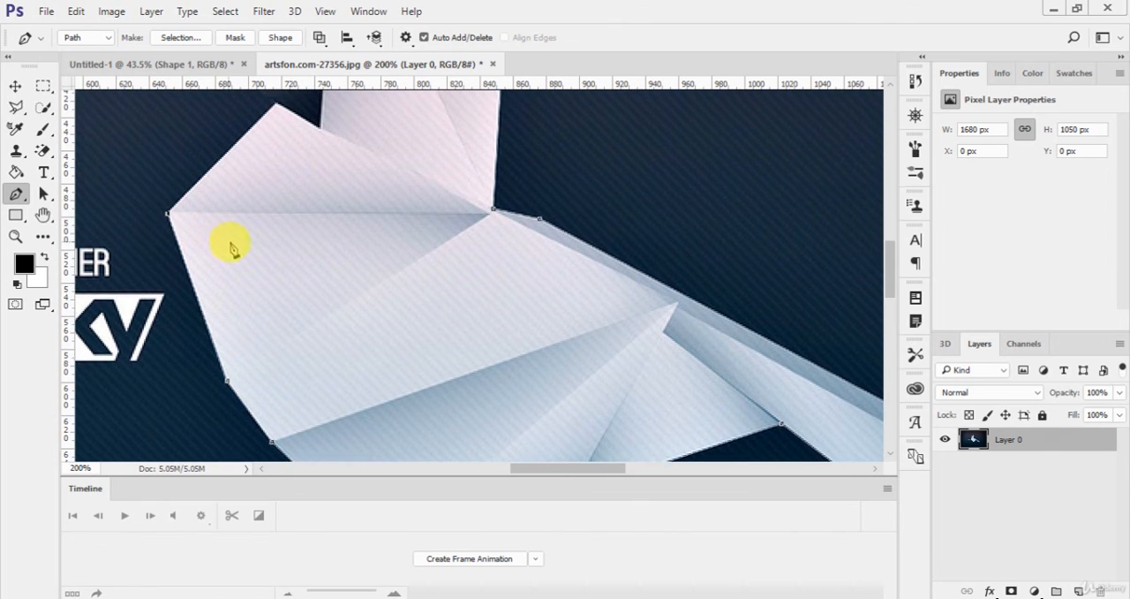
click(277, 210)
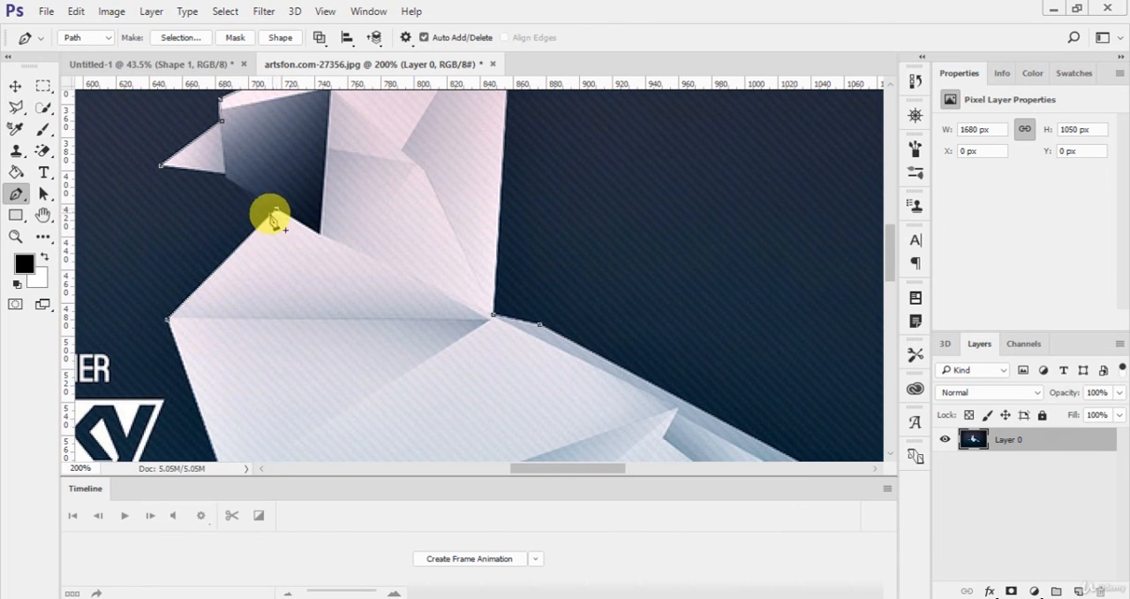
click(224, 174)
click(161, 165)
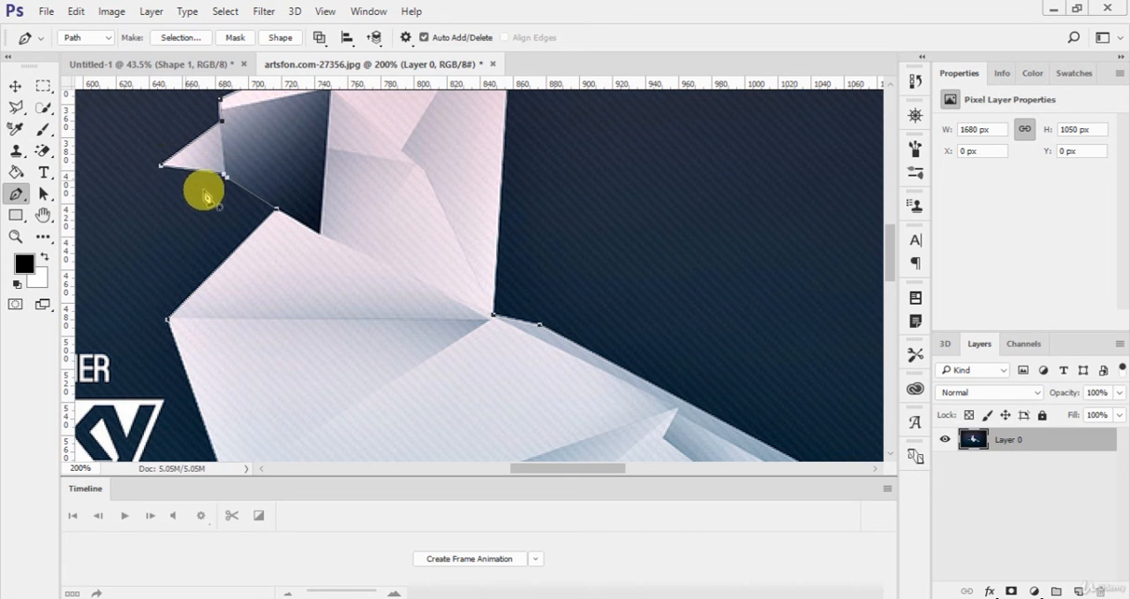
Step: Turn the bird's path into a selection and copy it to a new layer, checking the cutout with Layer 0 temporarily hidden
key(ctrl+0)
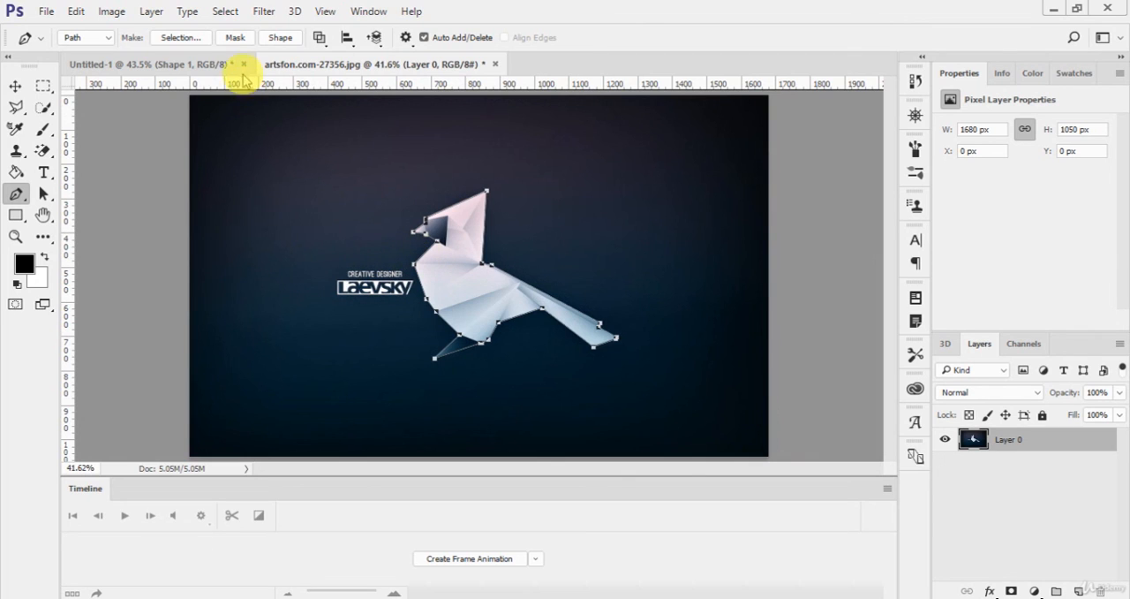
click(181, 39)
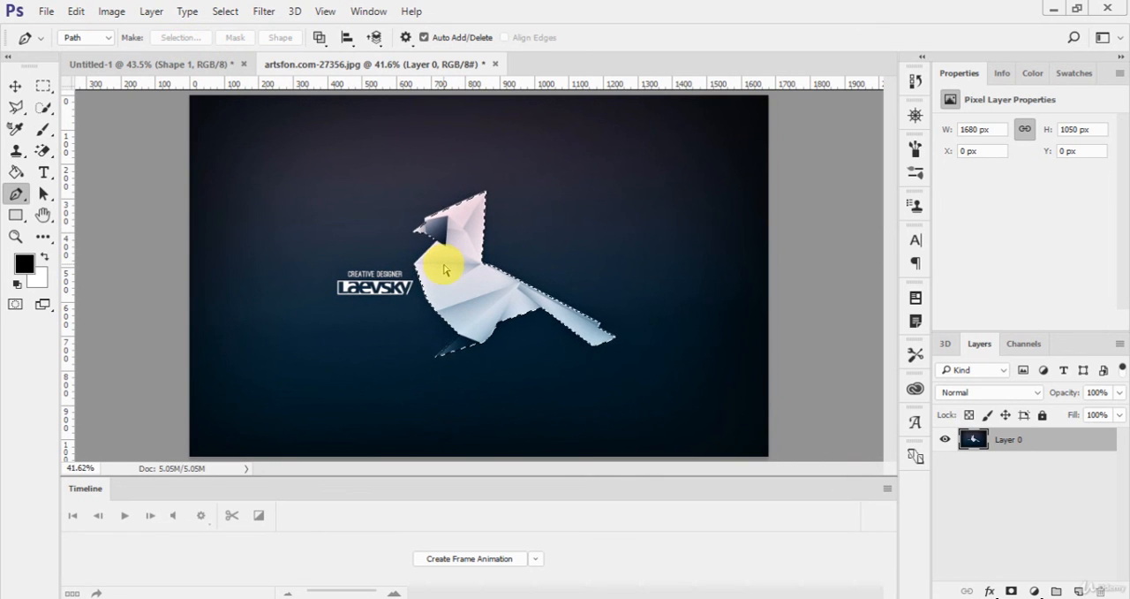
key(ctrl+j)
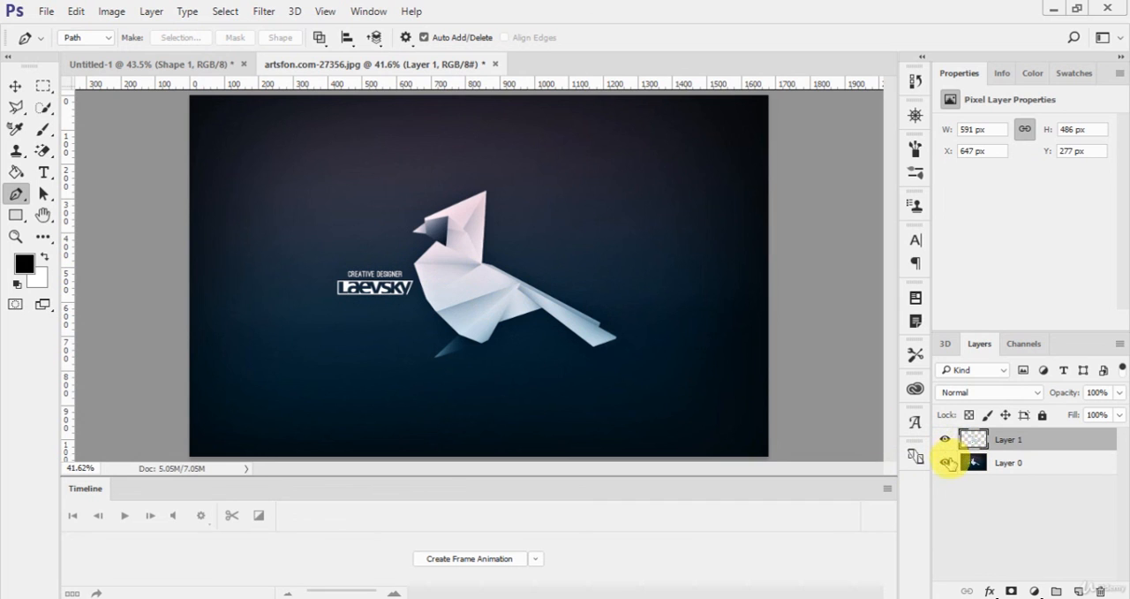
click(946, 462)
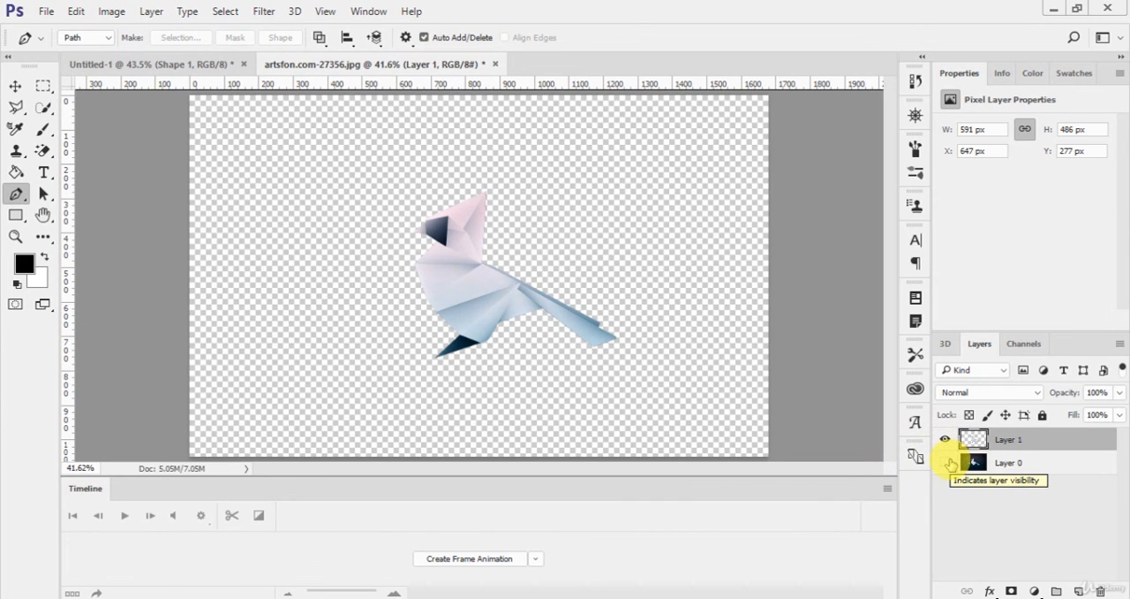
click(947, 462)
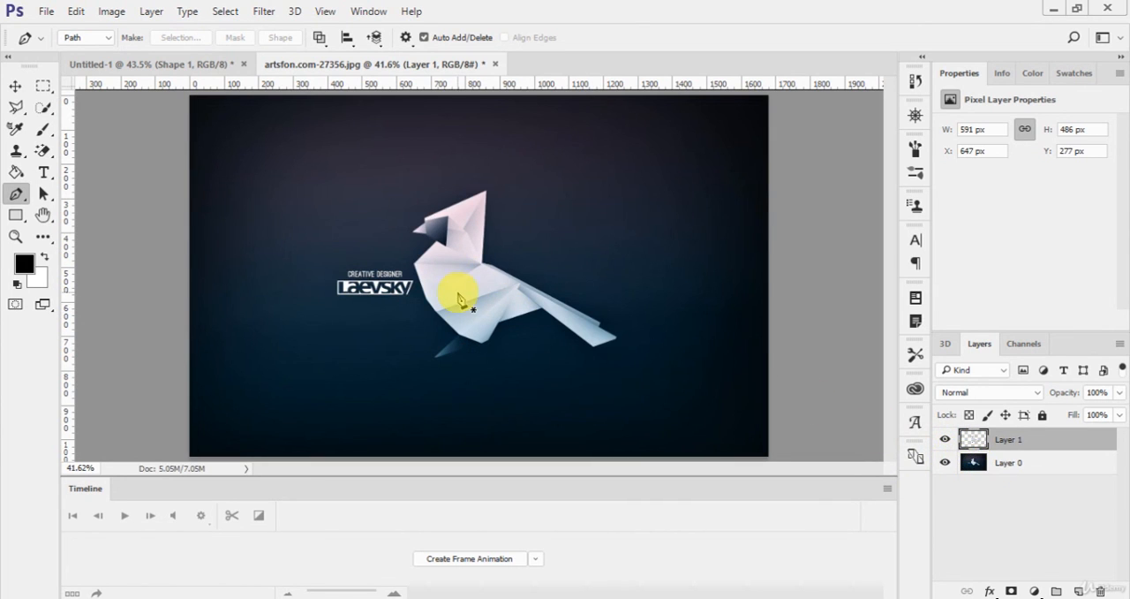
Step: Switch to the Untitled-1 document and delete its pink Shape 1 layer
key(v)
click(144, 63)
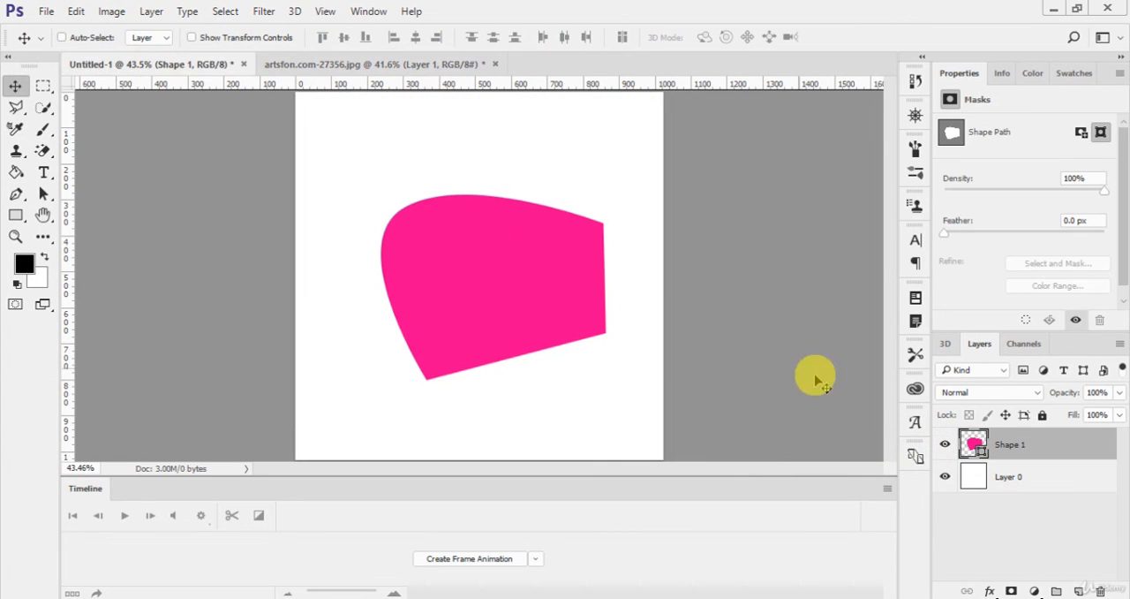
key(Delete)
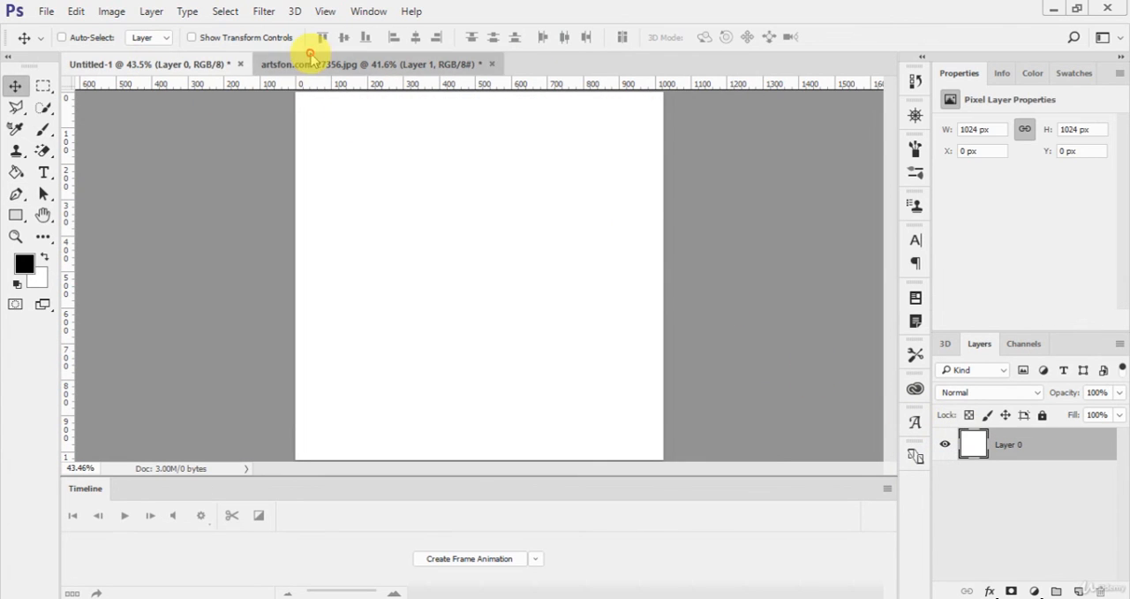
Step: Copy the cut-out bird layer from artsfon.com-27356.jpg into Untitled-1 and place it at about X 287 px, Y 274 px
click(318, 64)
drag(481, 286, 449, 288)
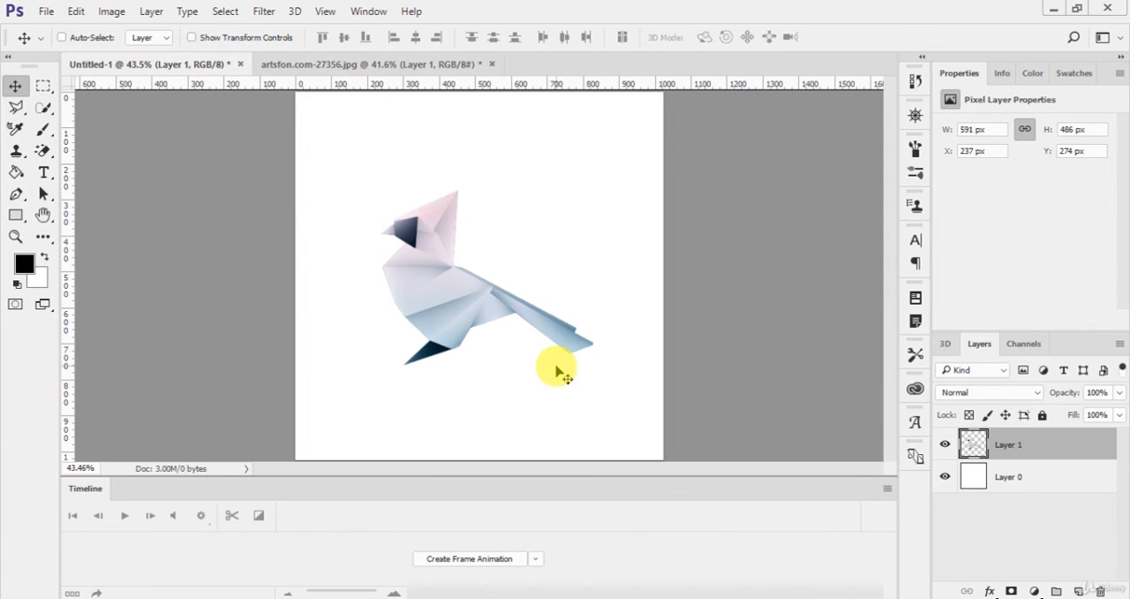
drag(504, 313, 514, 325)
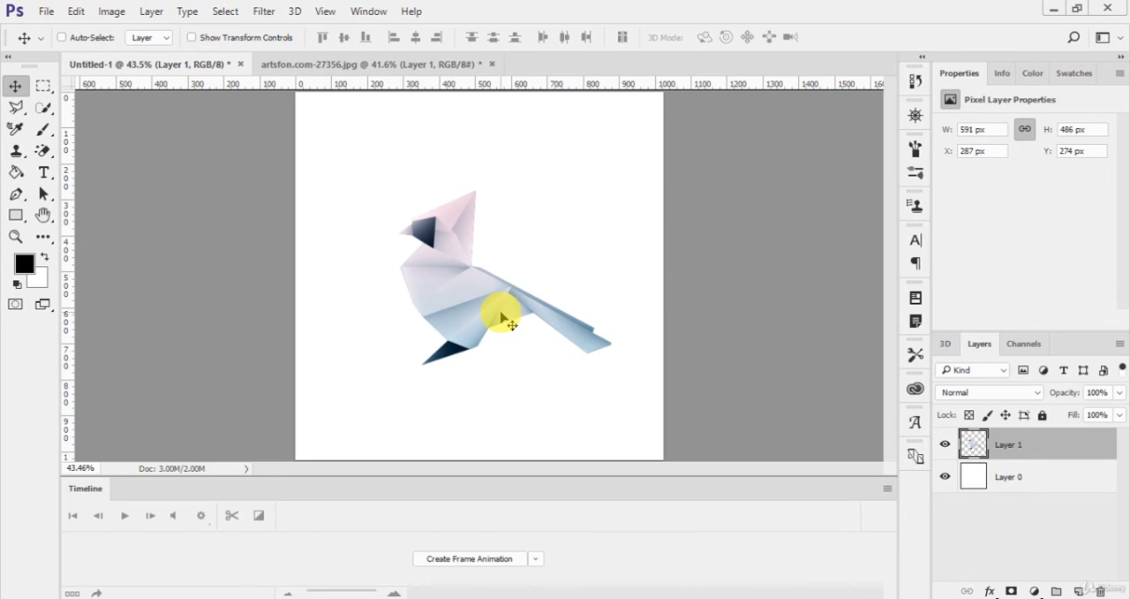
Step: Look at the original image again, then move the bird in Untitled-1 to about X 372 px, Y 129 px
click(371, 65)
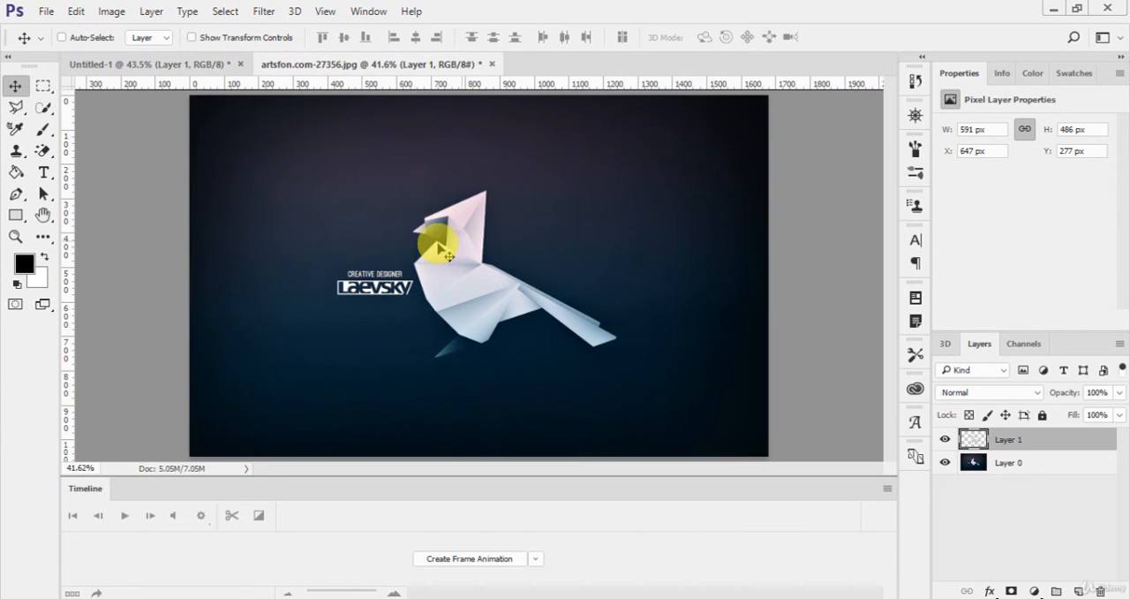
click(165, 66)
drag(487, 295, 524, 256)
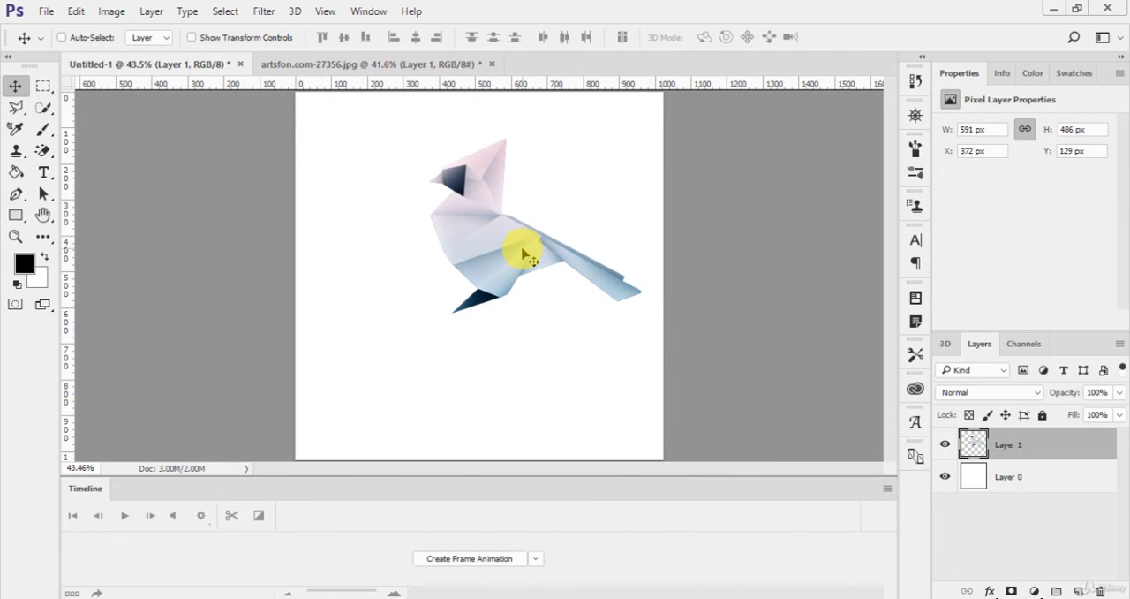